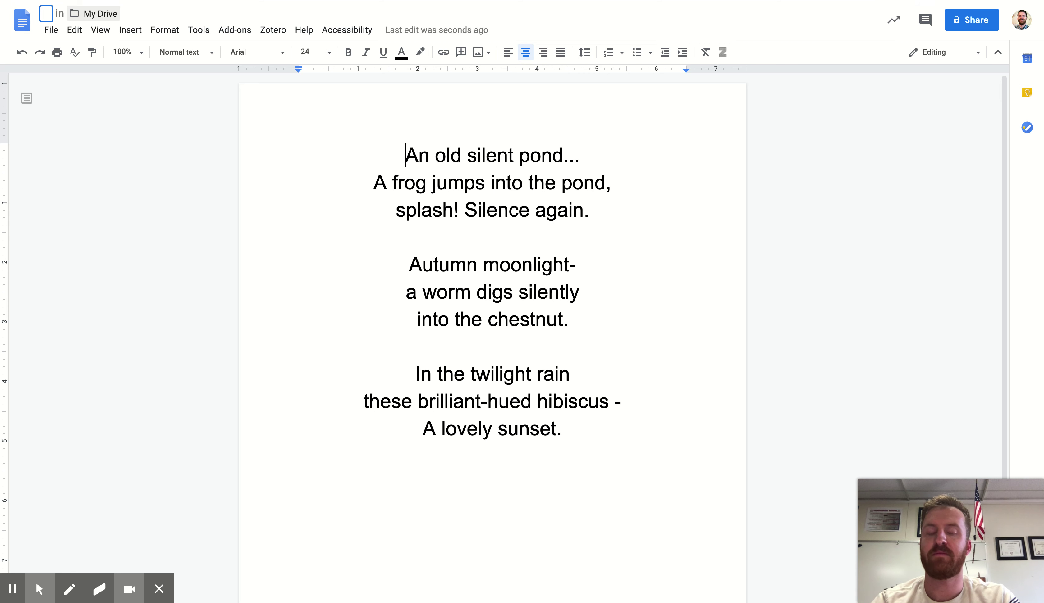
Title the document "Haikus"
type("Ha")
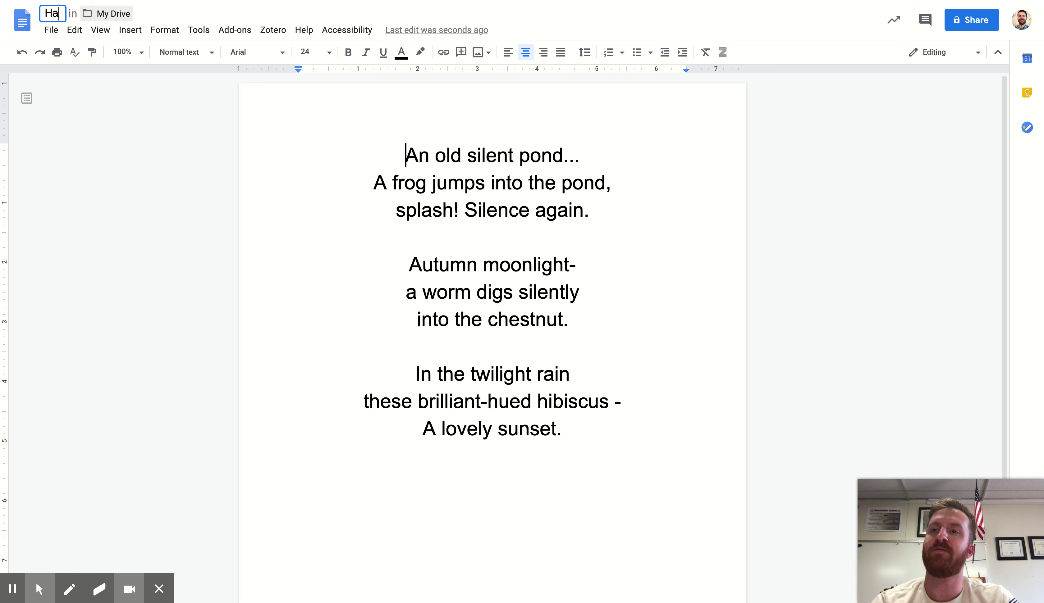
type("ikus")
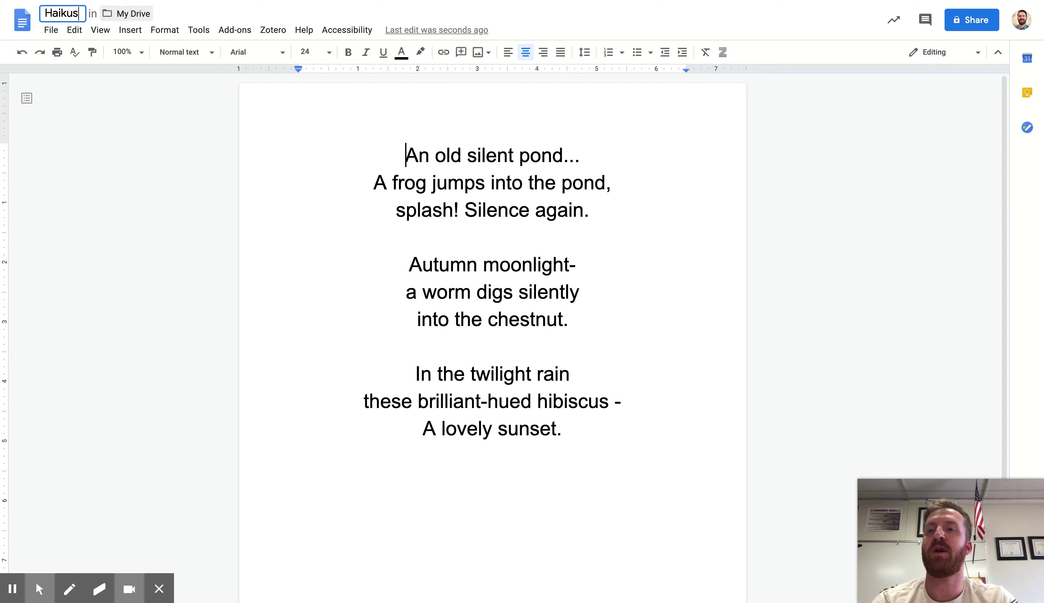
left_click(339, 169)
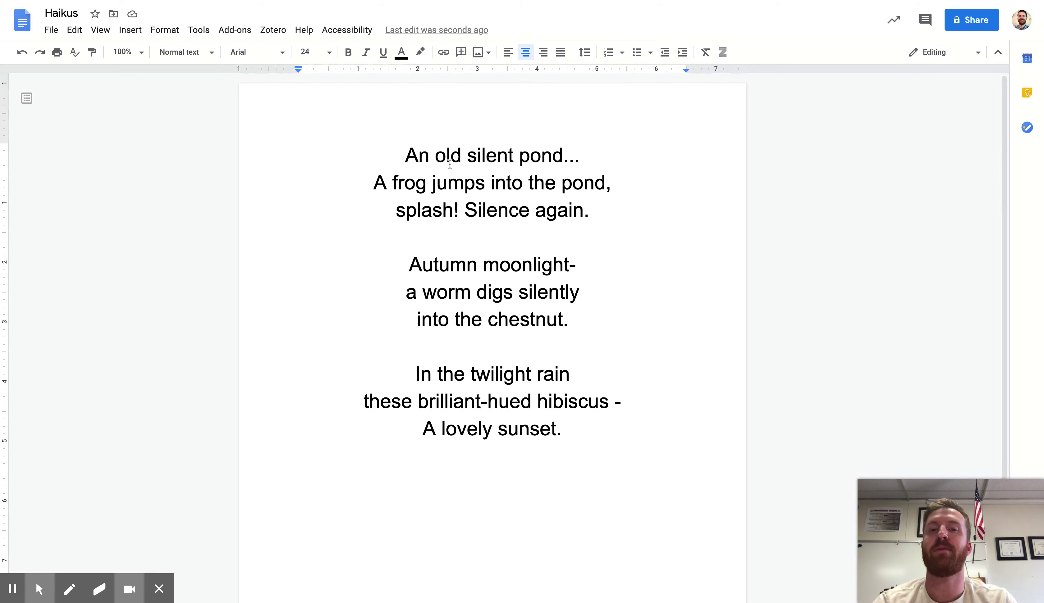
Append the syllable counts (5), (7) and (5) to the ends of the first haiku's three lines
left_click(587, 155)
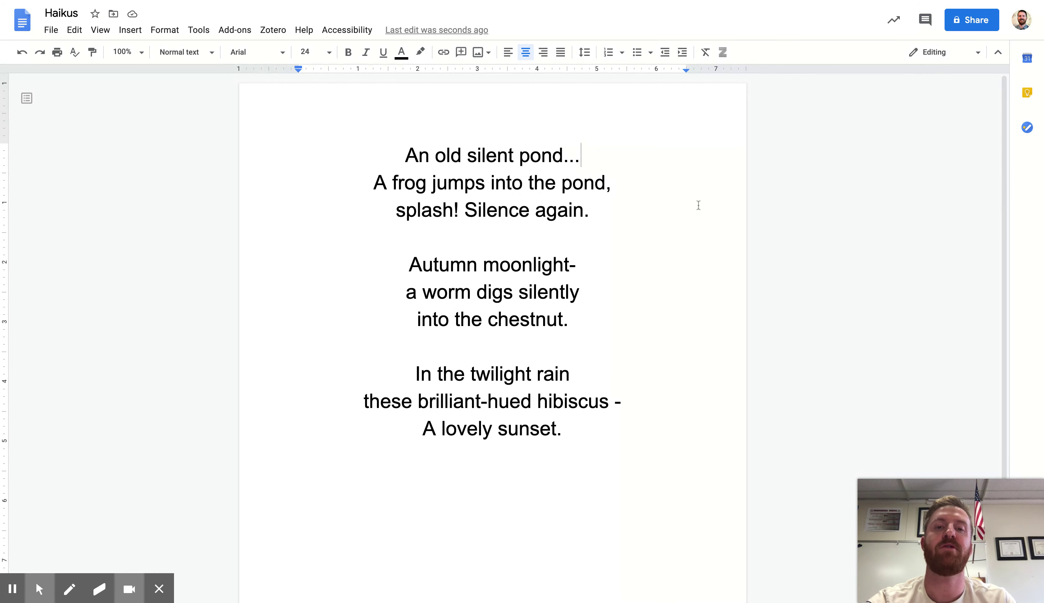
type("(5")
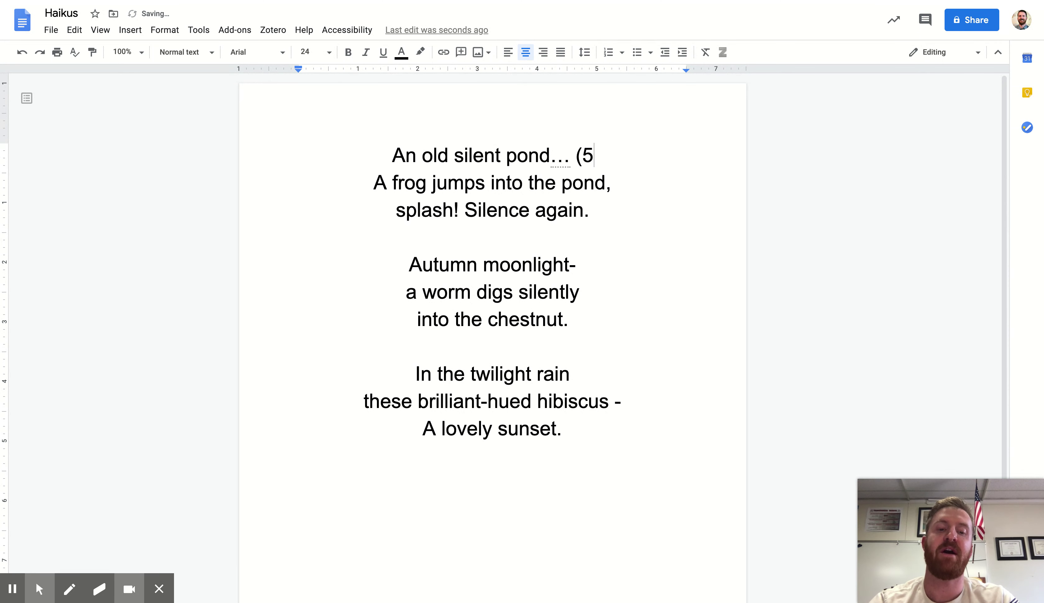
type(")")
left_click(653, 203)
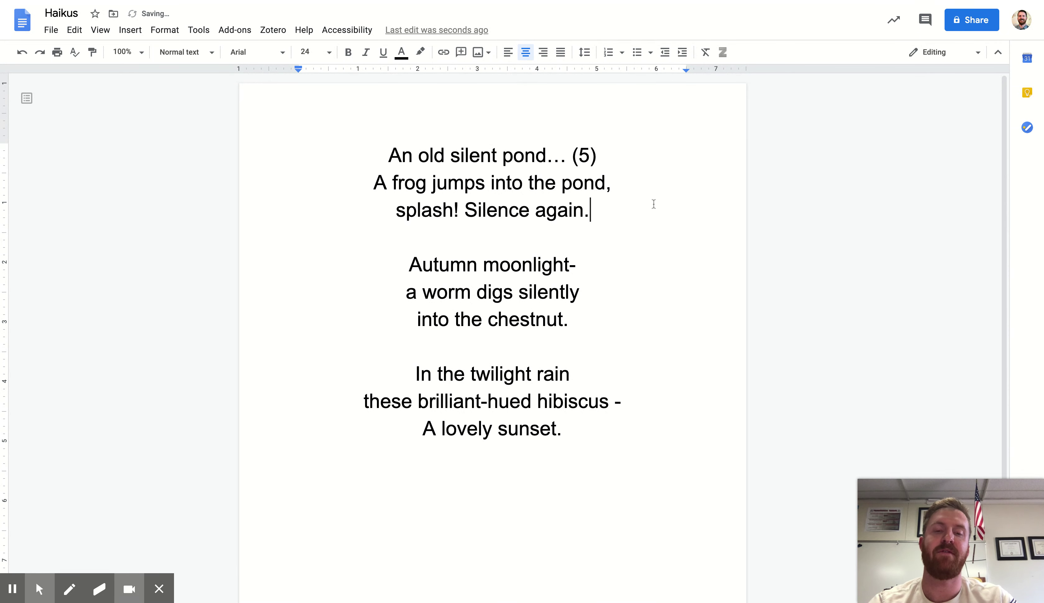
key("Up")
key("End")
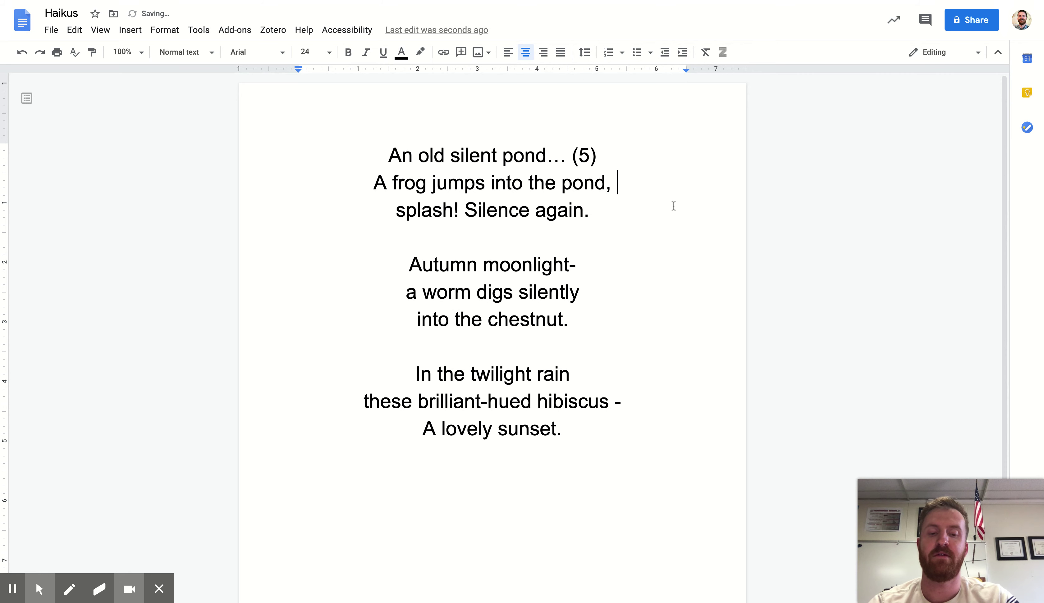
type("(7)")
left_click(589, 210)
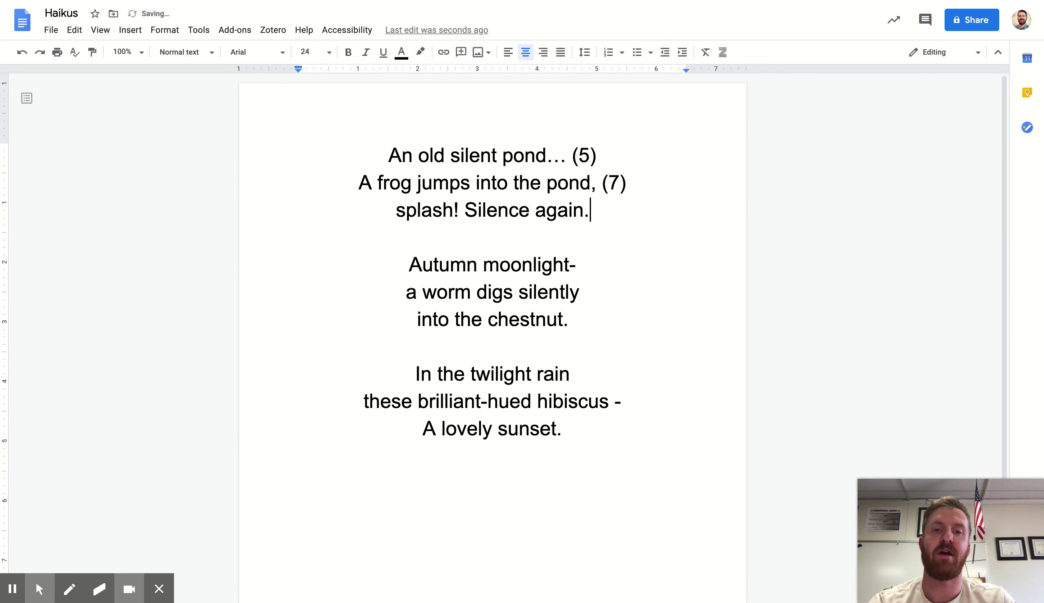
type("(5)")
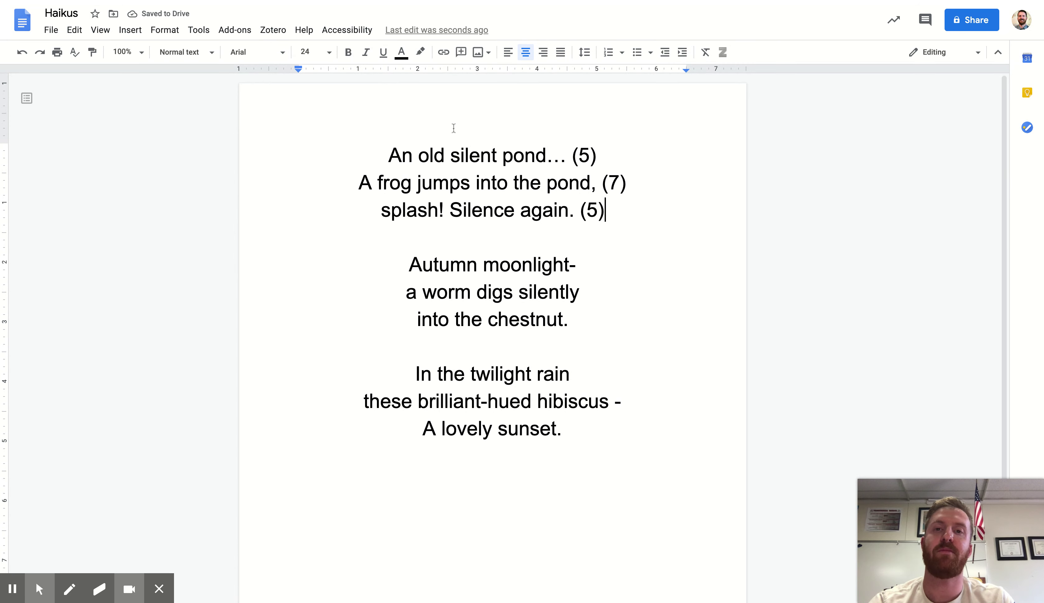
Insert spaced hyphens between "An", "old" and "silent" in the first haiku's opening line
scroll(646, 478, "down", 1)
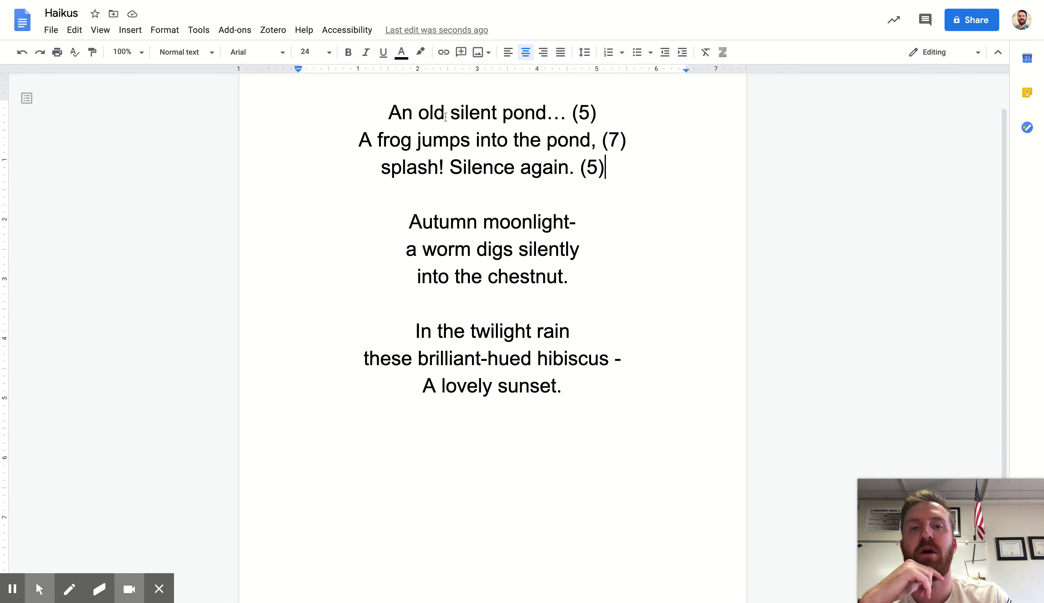
left_click(420, 112)
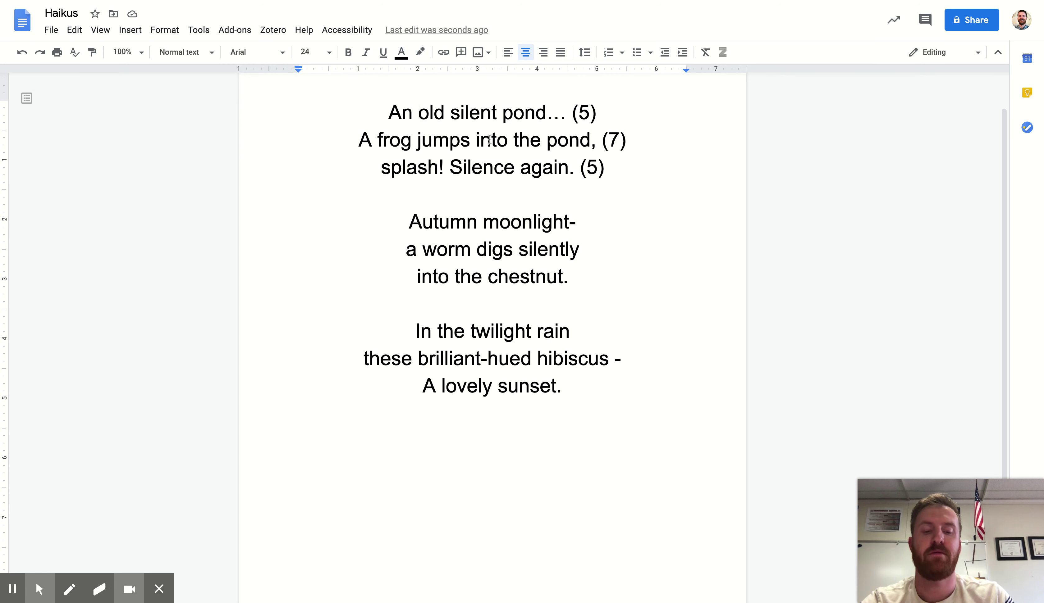
key("Left")
type("-")
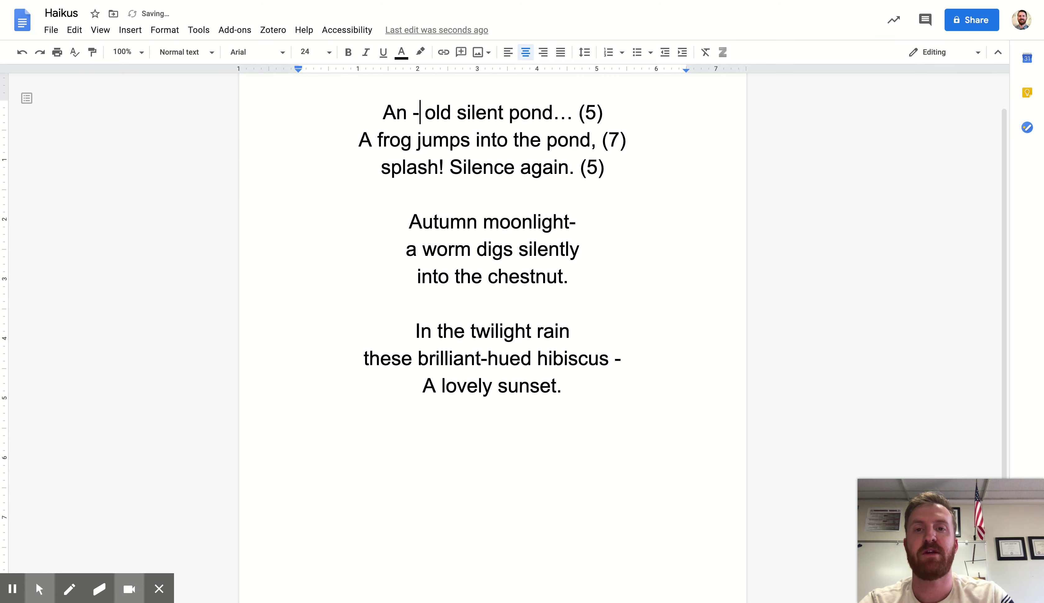
key("Right")
key("Right")
key("Right")
key("Right")
key("Right")
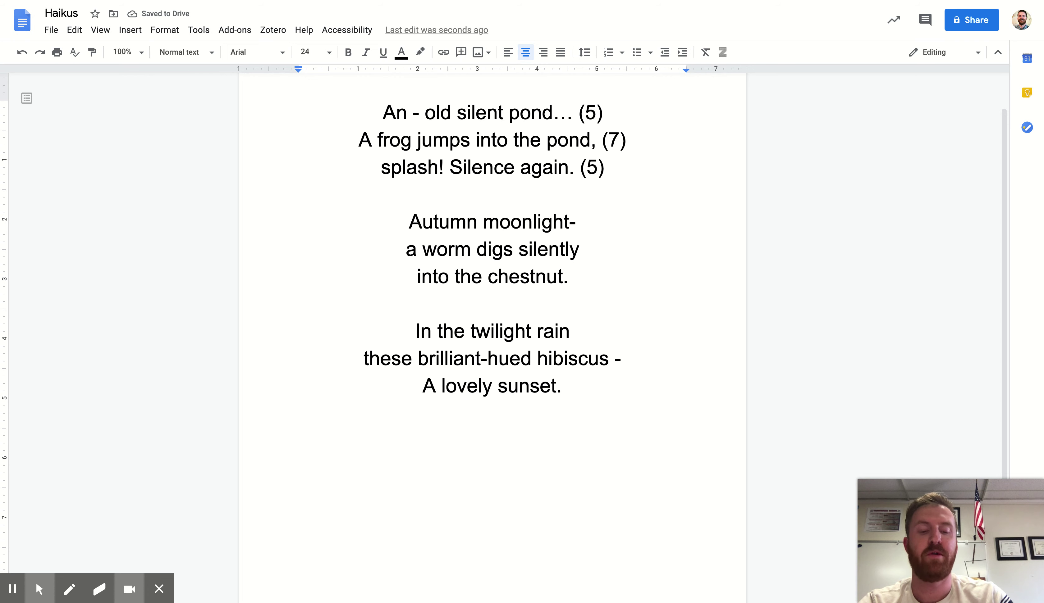
type("-")
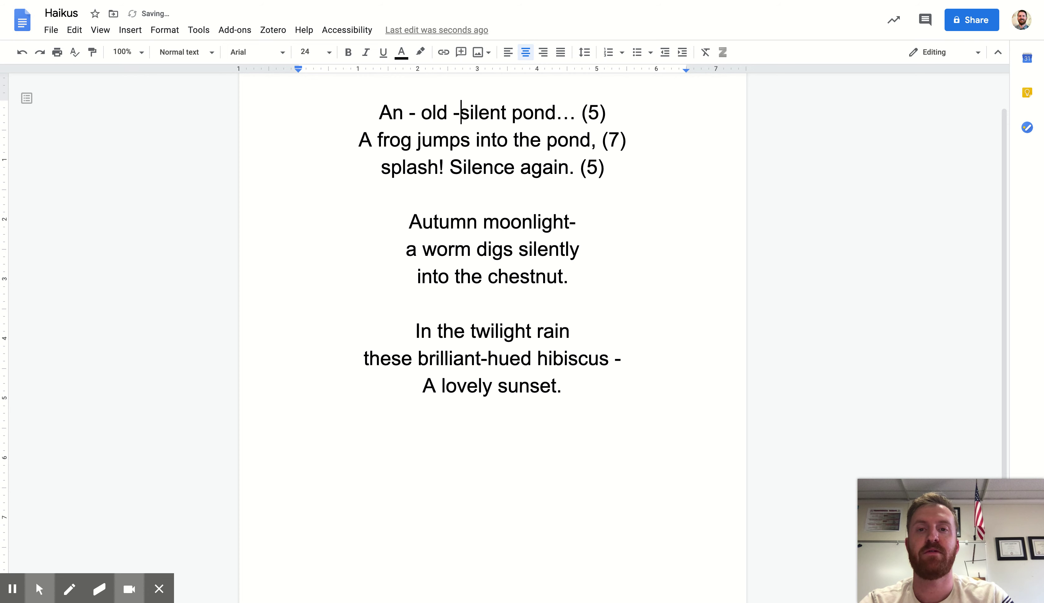
Split "silent" into "si - lent" and separate it from "pond" with a spaced hyphen in the first line
key("Right")
key("Right")
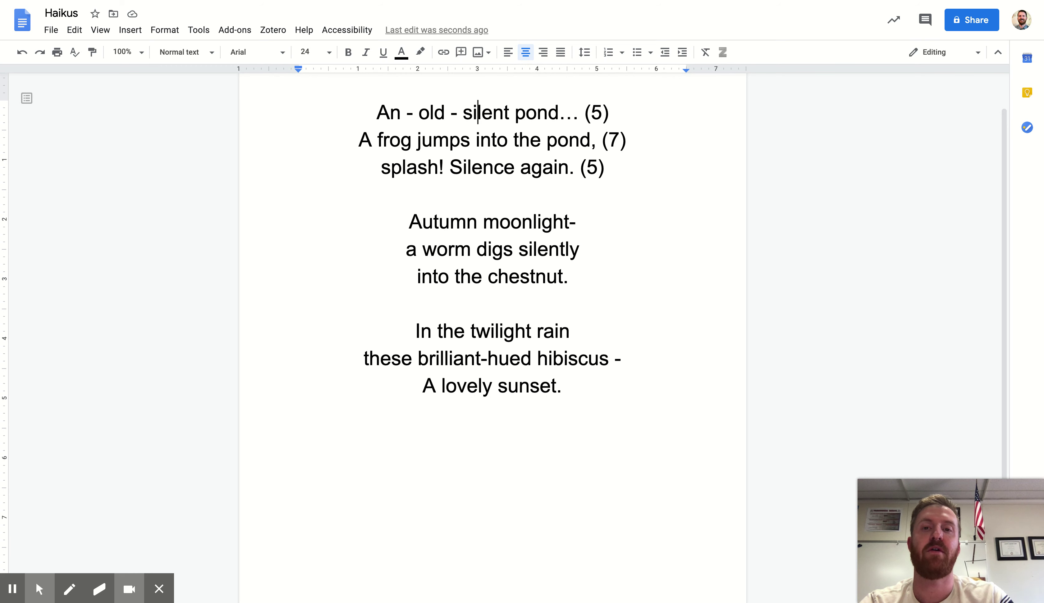
type("-")
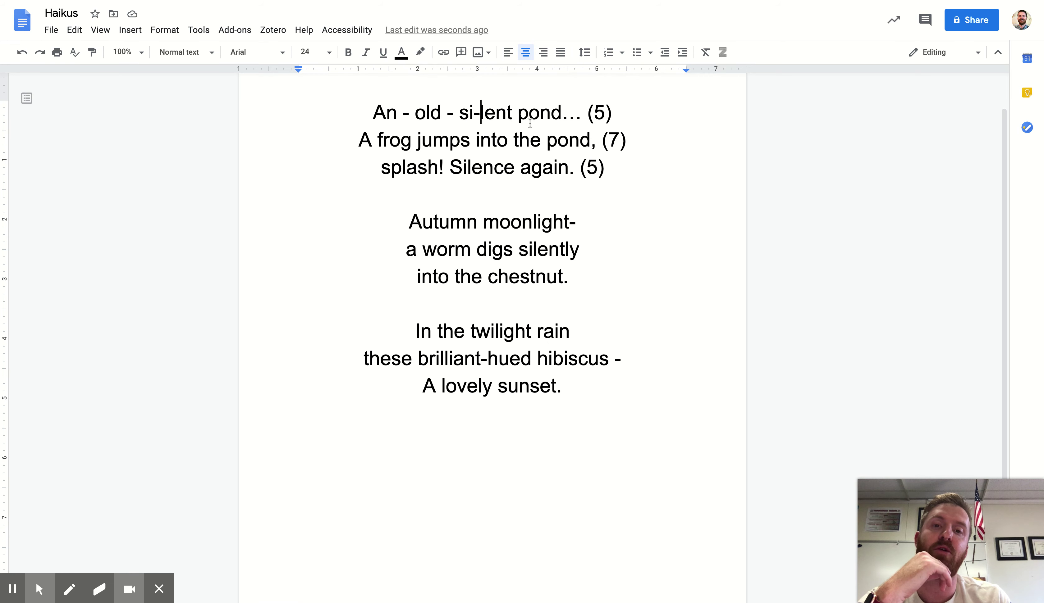
left_click(518, 113)
key("BackSpace")
type("-")
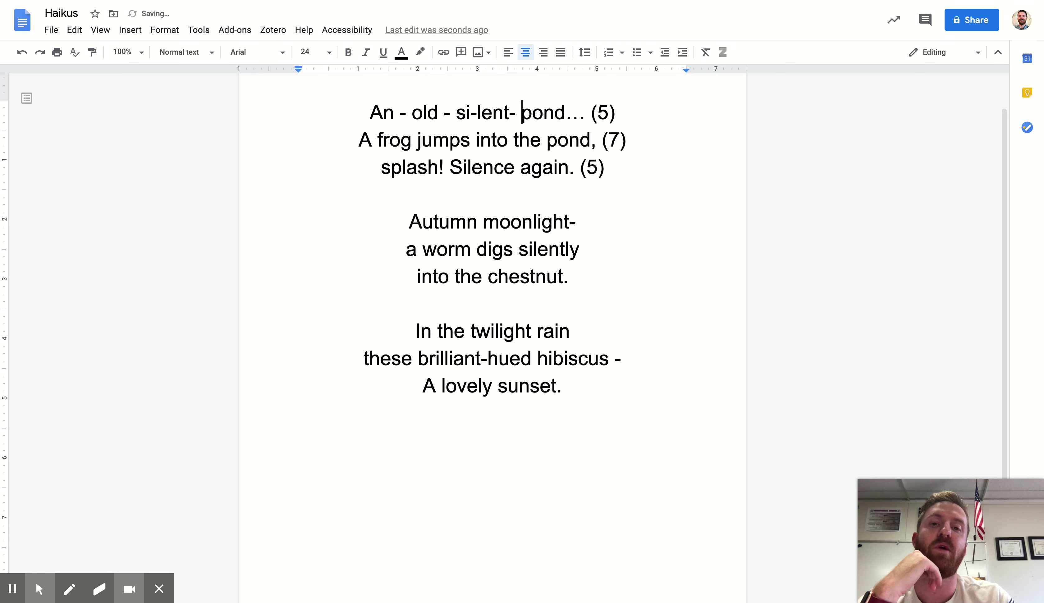
key("Left")
key("Left")
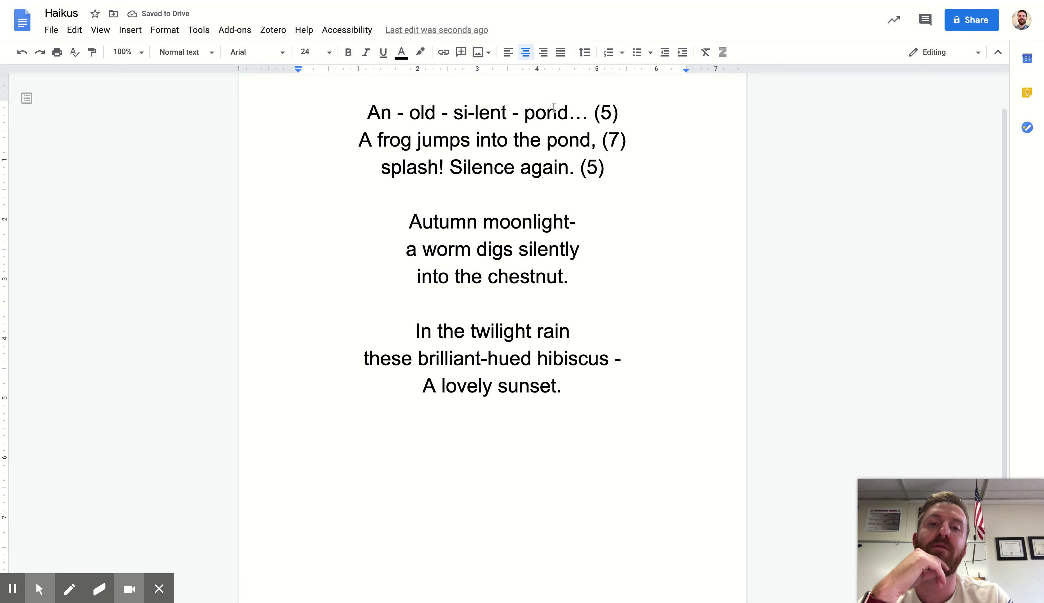
left_click(468, 113)
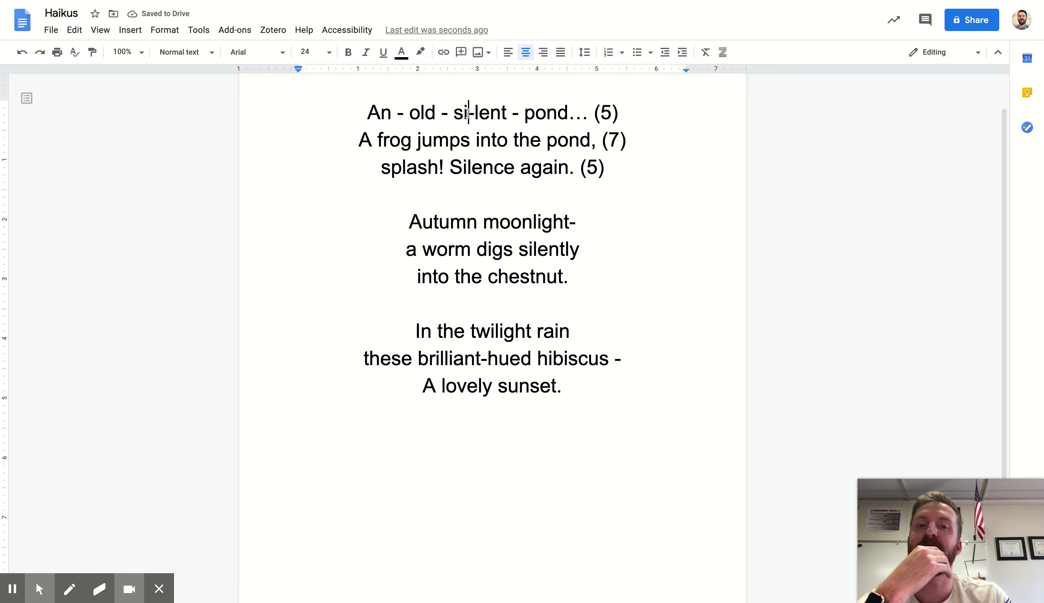
left_click(477, 113)
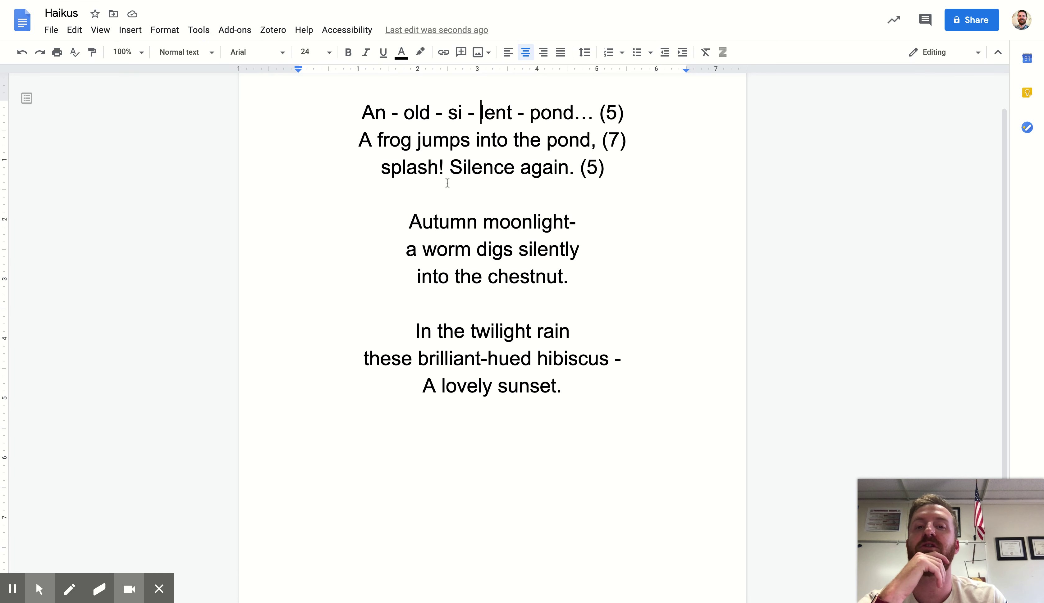
Insert spaced hyphens between "A", "frog", "jumps" and "into" in the first haiku's second line
left_click(378, 141)
type("-")
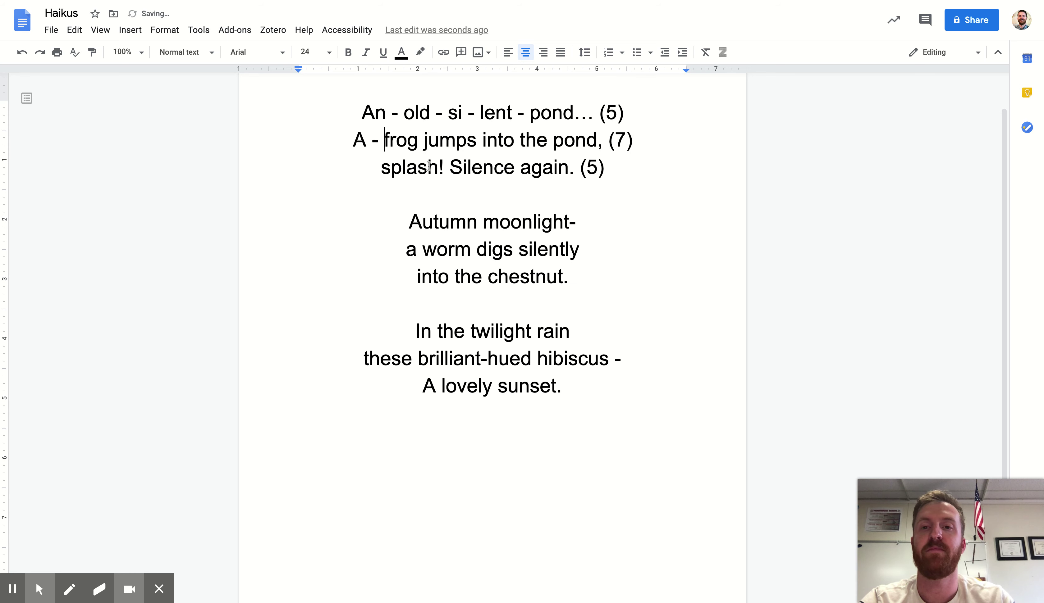
key("Right")
key("Right")
key("Right")
key("Right")
key("Right")
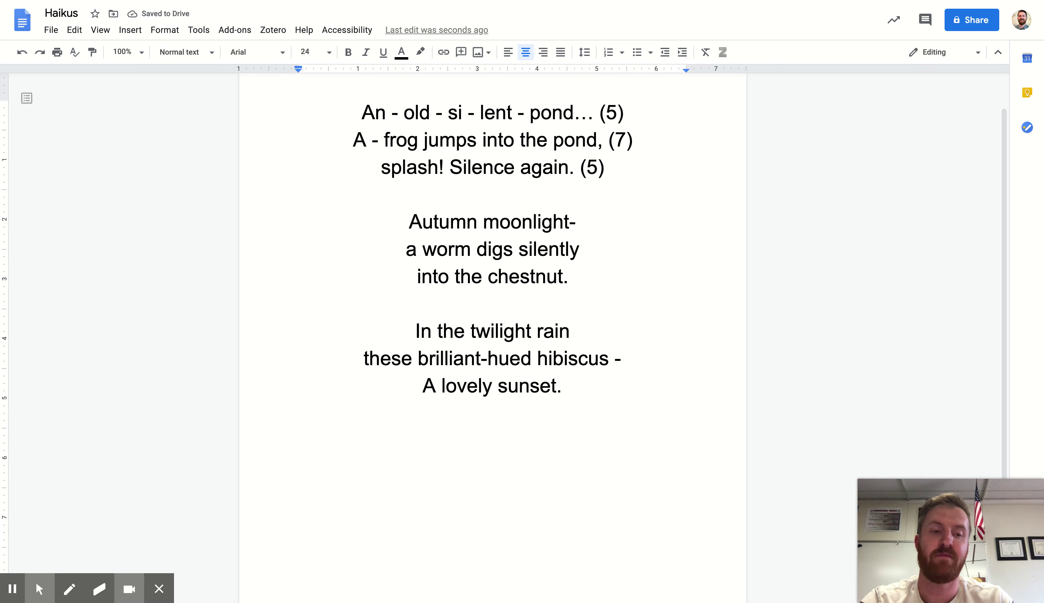
type("-")
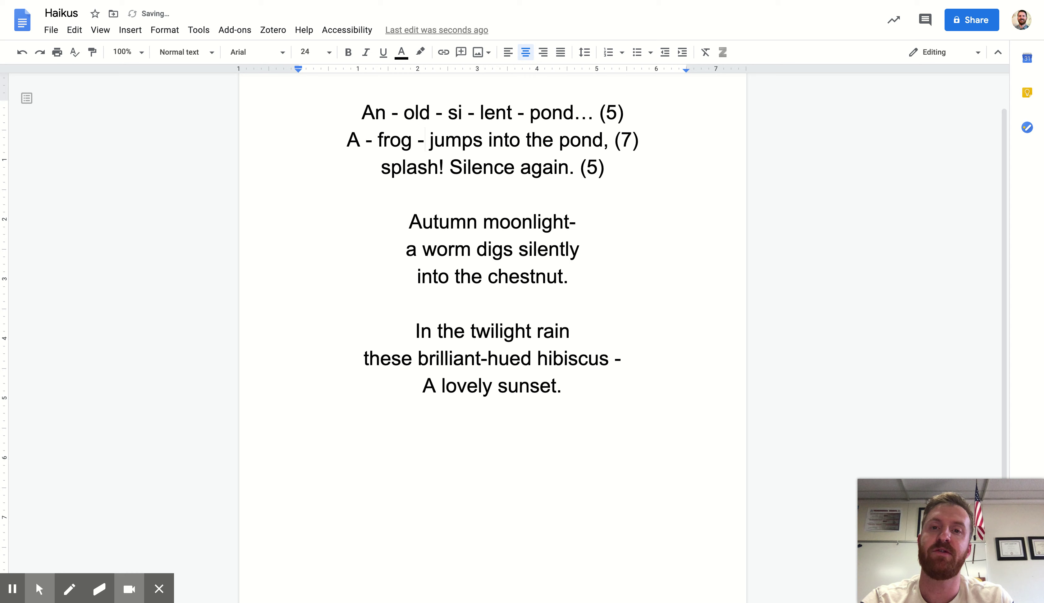
key("Right")
key("Right")
key("Right")
key("Right")
key("Right")
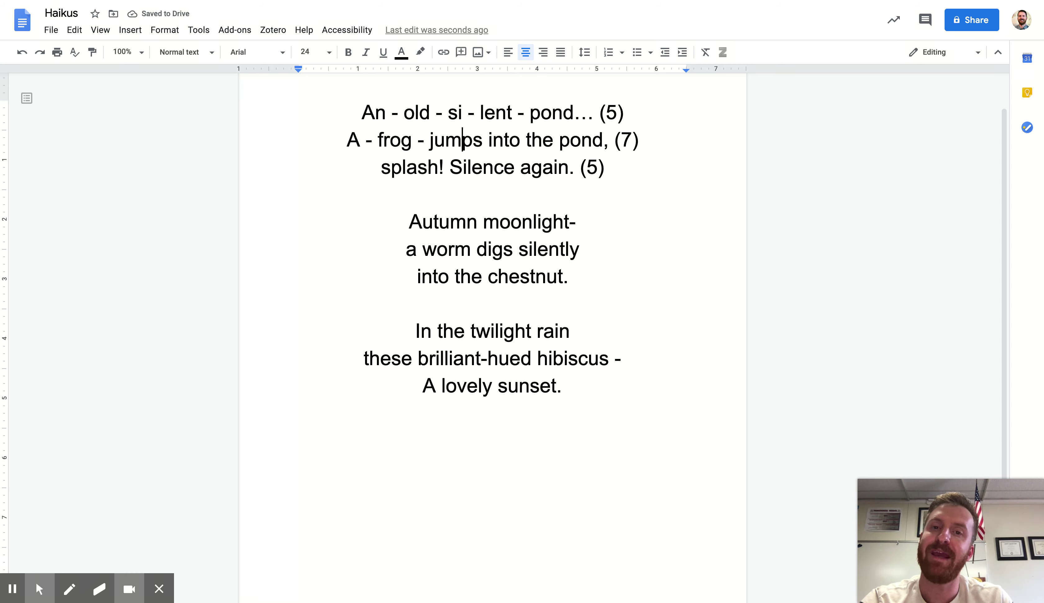
type("-")
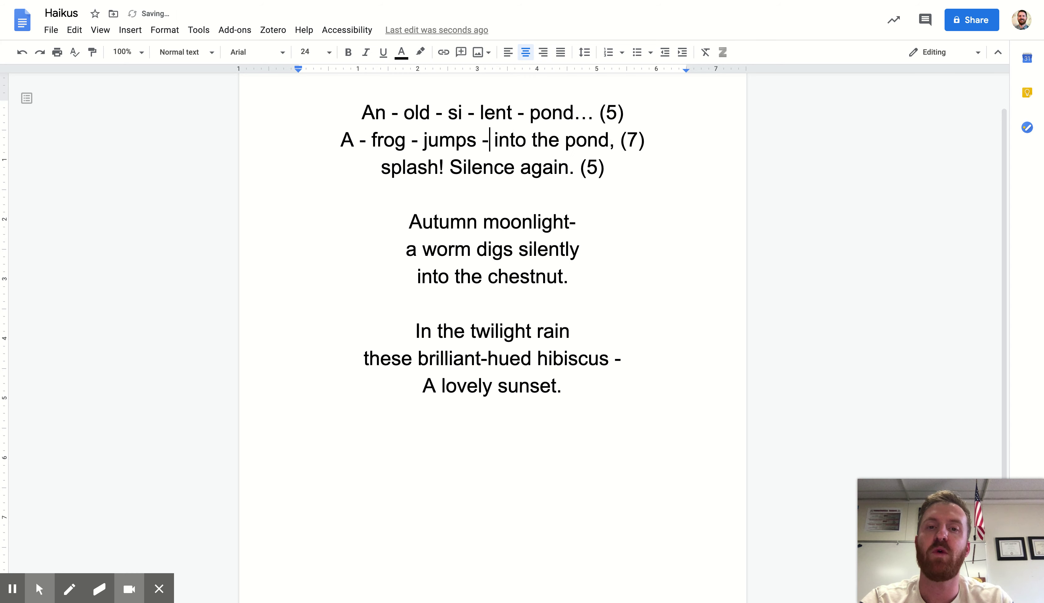
Split "into" as "in - to" and add spaced hyphens before "the" and "pond" in the second line
key("Right")
key("Right")
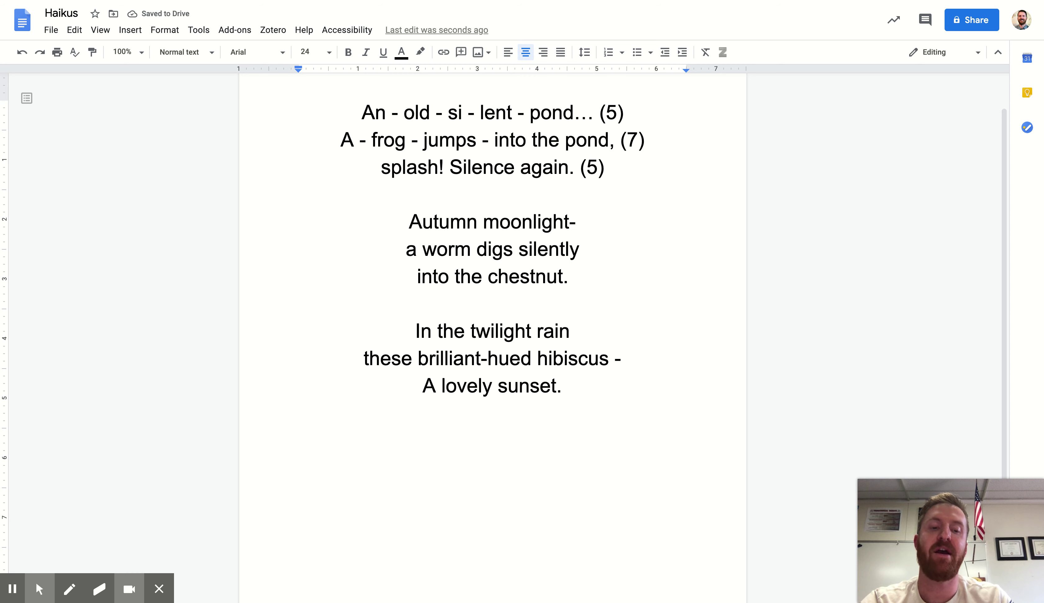
type("-")
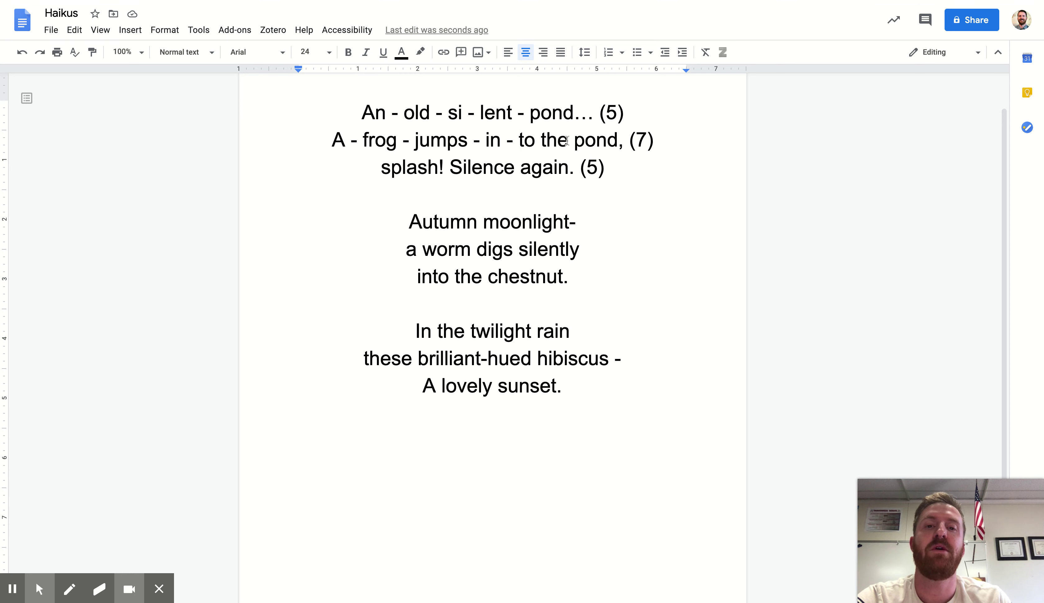
left_click(540, 141)
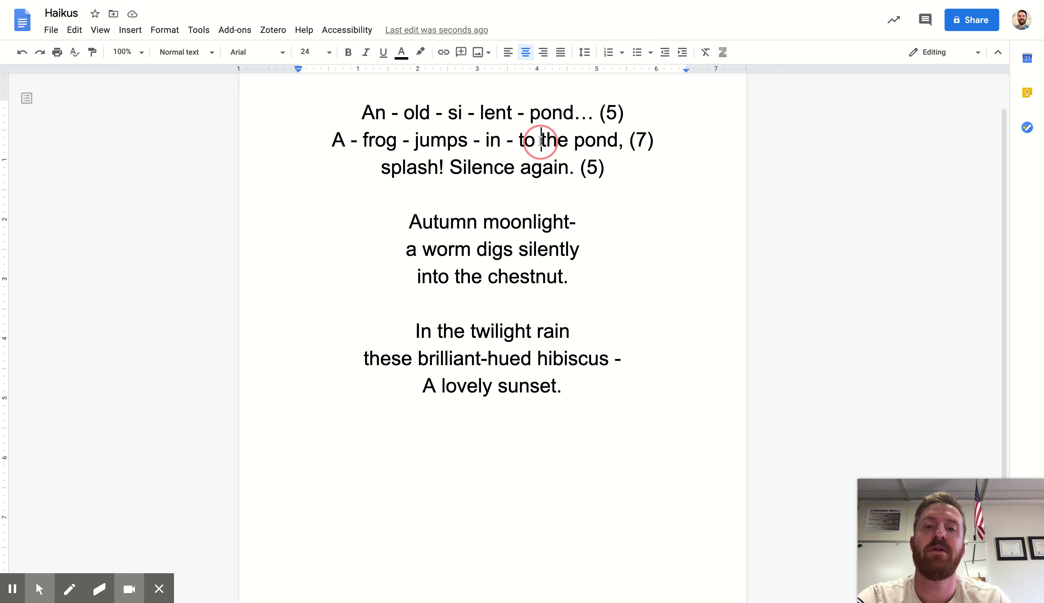
type("-")
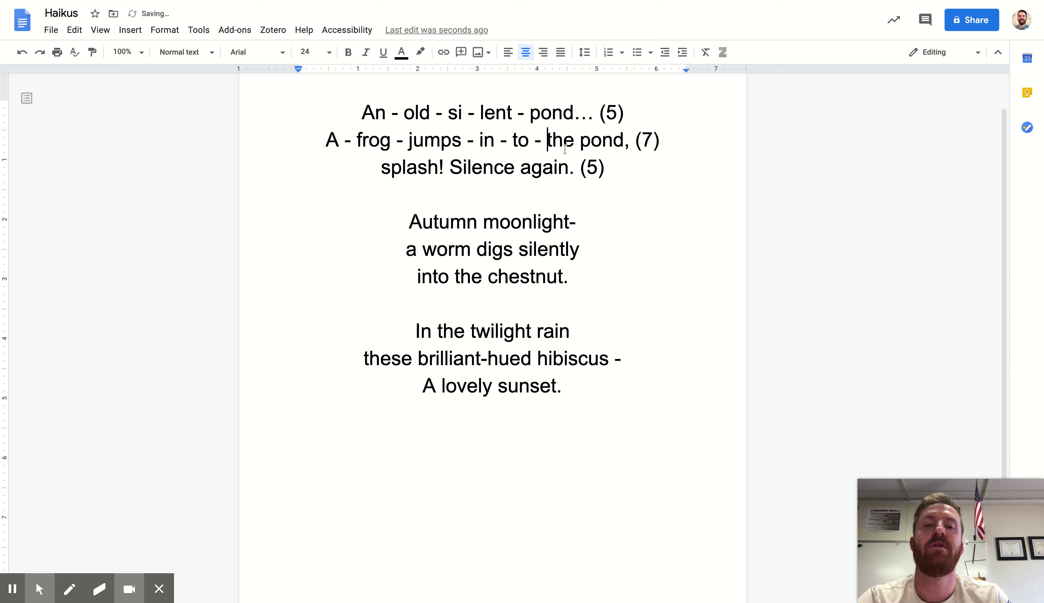
key("Right")
key("Right")
key("Right")
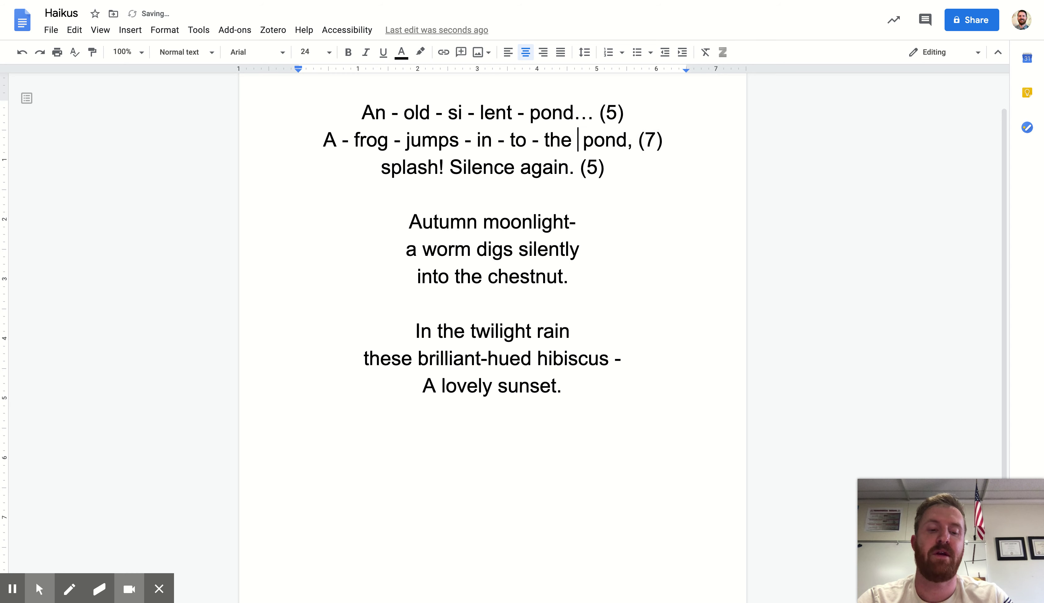
type("-")
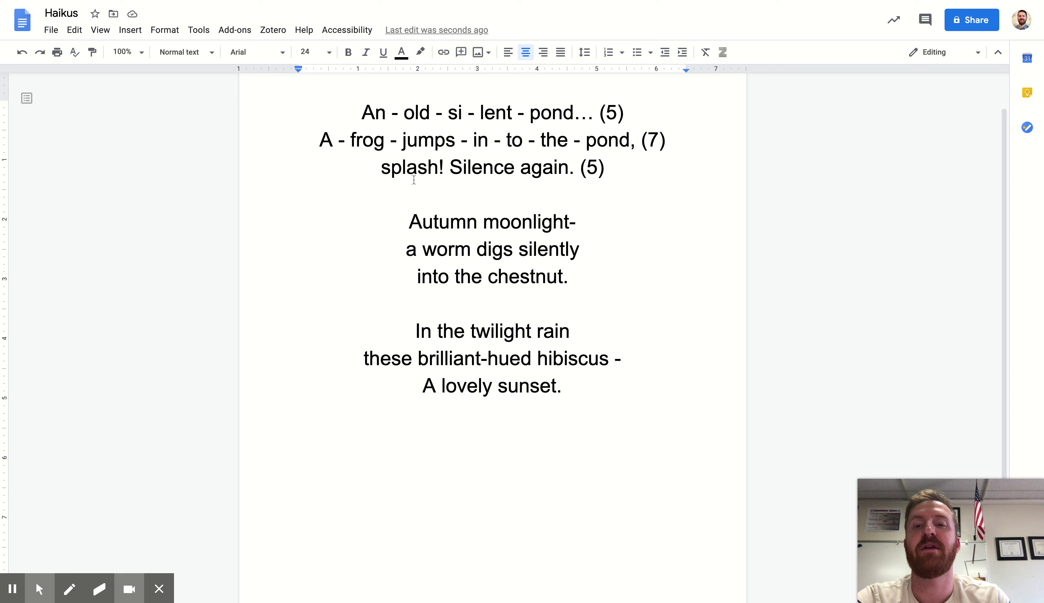
Insert a spaced hyphen after "Splash!" and split "Silence" into "Si - lence" in the first haiku's third line
left_click(445, 168)
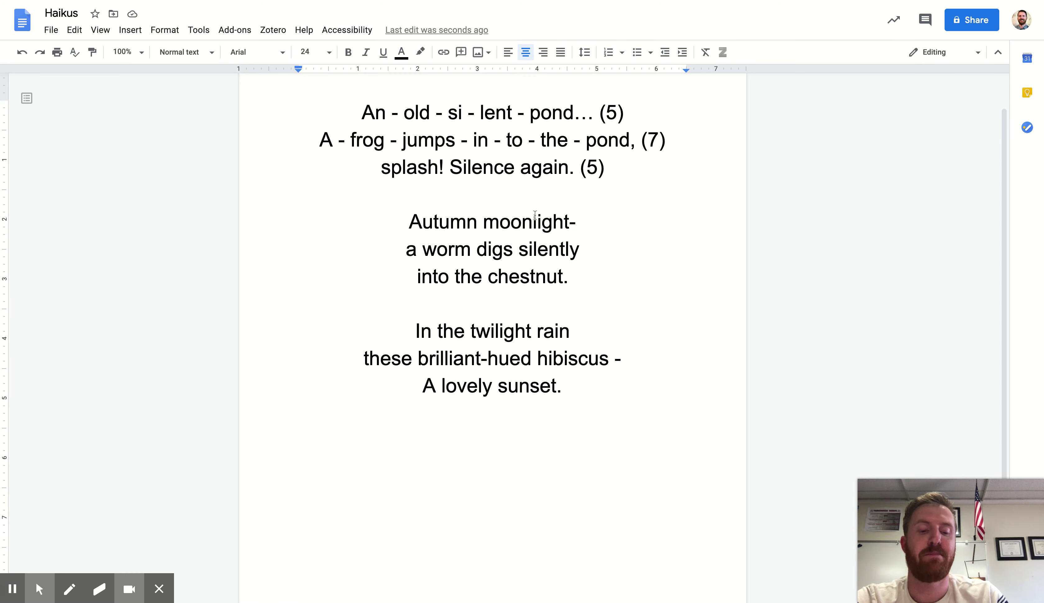
type("-")
key("BackSpace")
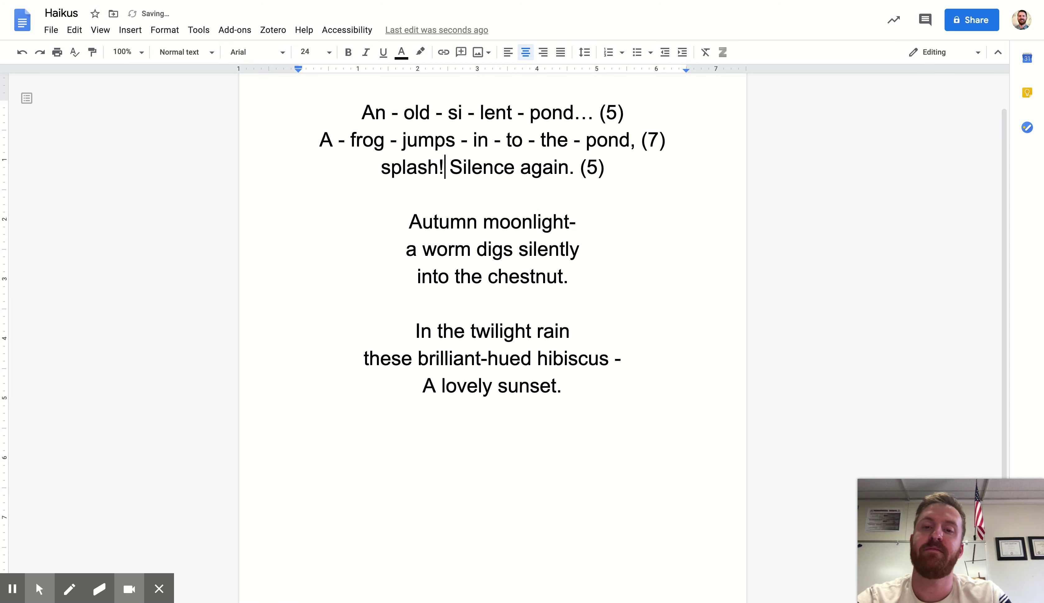
type("-")
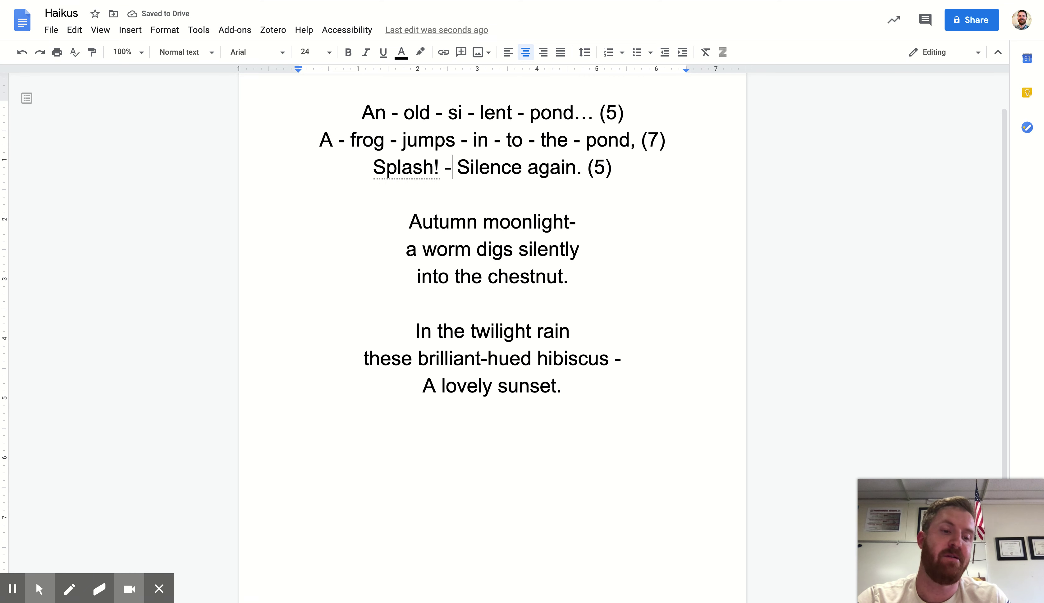
key("Right")
key("Right")
key("Right")
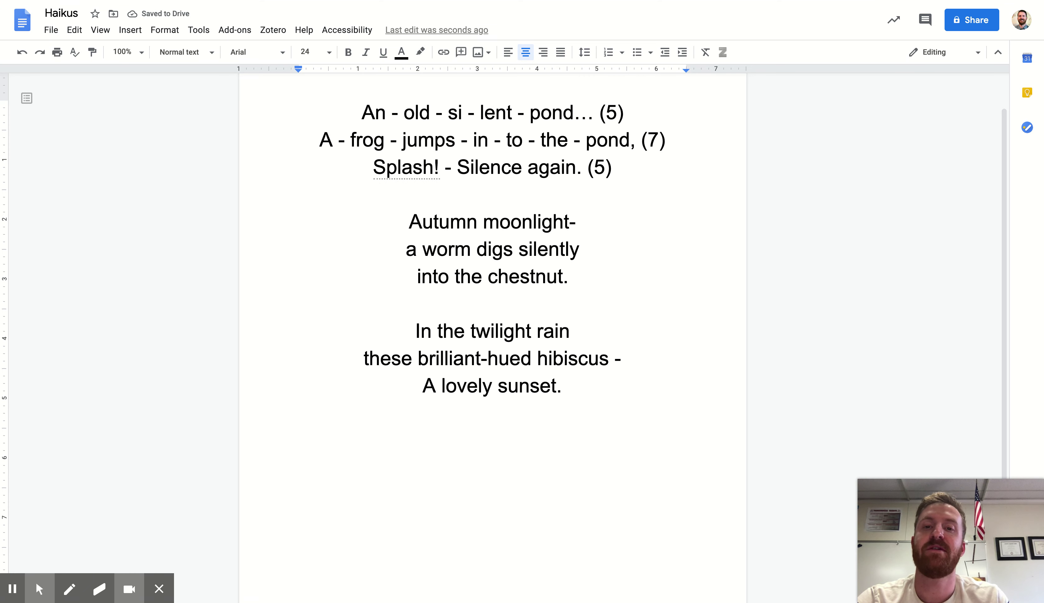
type("-")
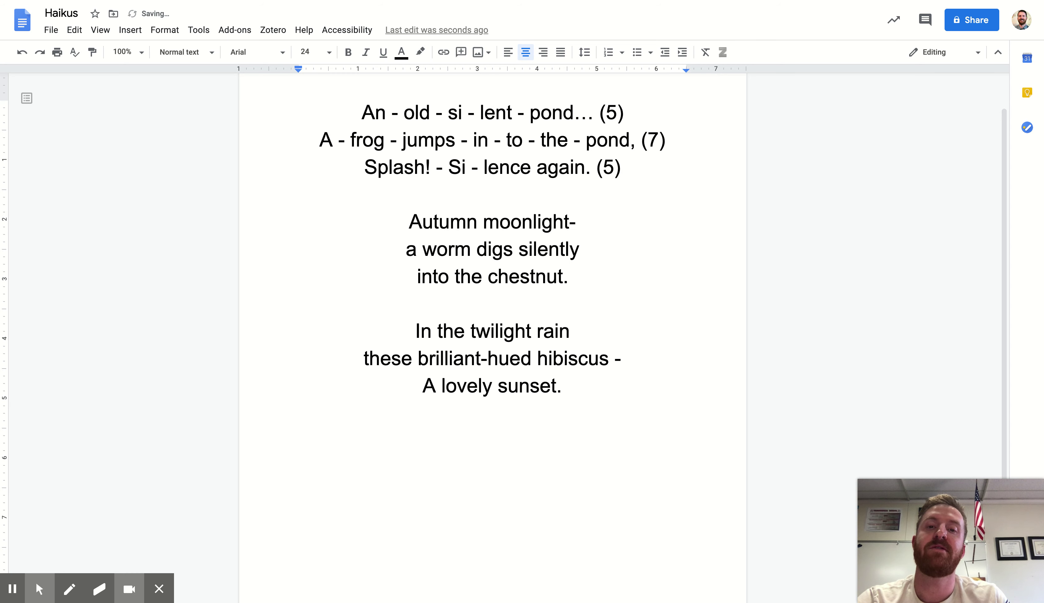
Split "again" into "a - gain" and separate it from "lence" with a spaced hyphen in the first haiku's third line
key("Right")
key("Right")
key("Right")
key("Right")
key("Right")
key("Right")
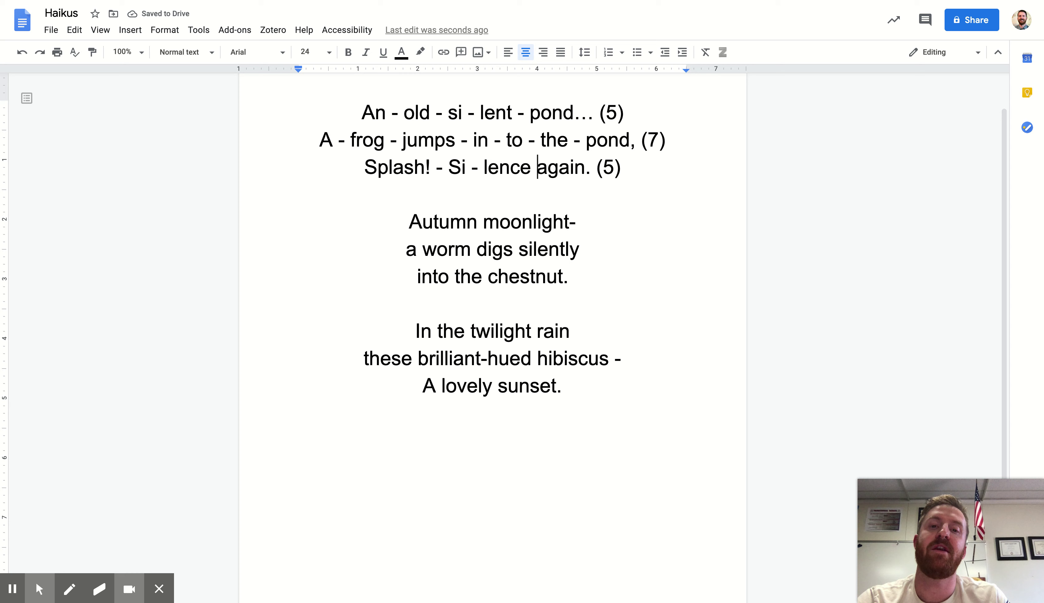
type("-")
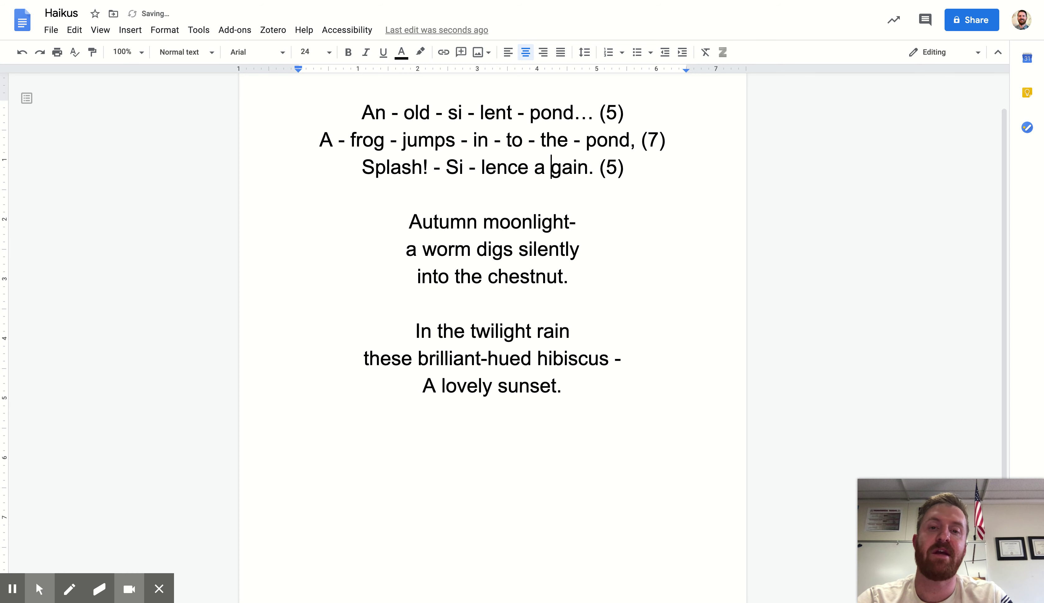
key("Left")
key("Left")
key("Left")
key("Left")
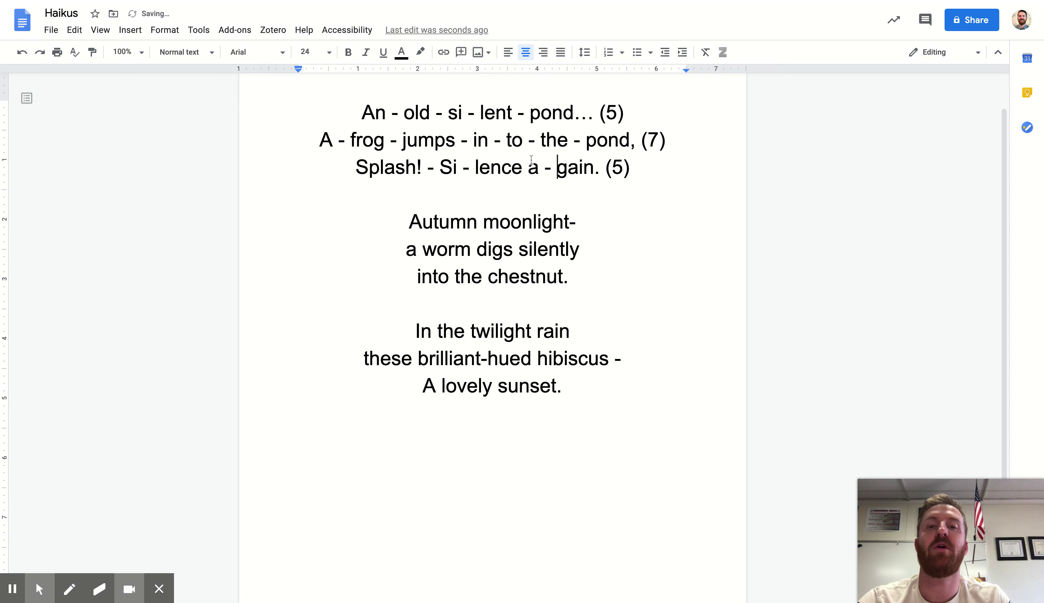
type("-")
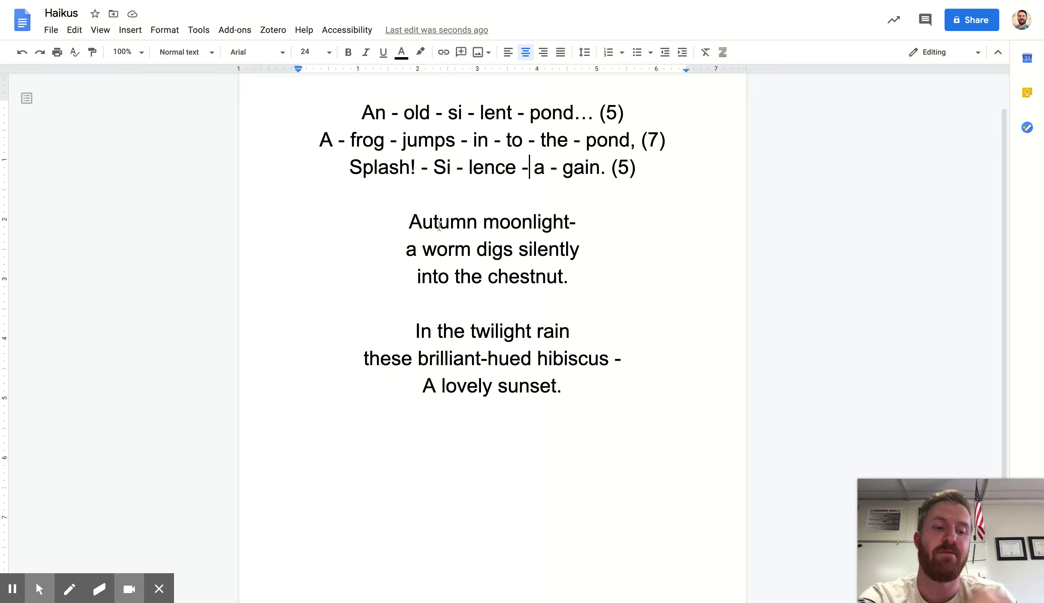
Highlight the final "n" of "Autumn" in yellow in the second haiku's opening line
triple_click(563, 277)
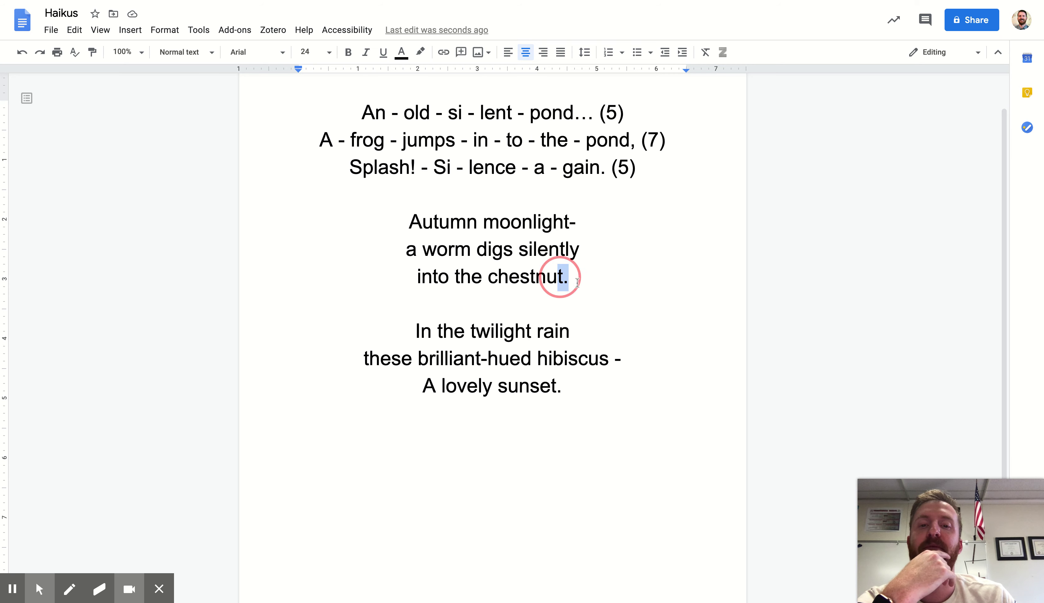
left_click(471, 245)
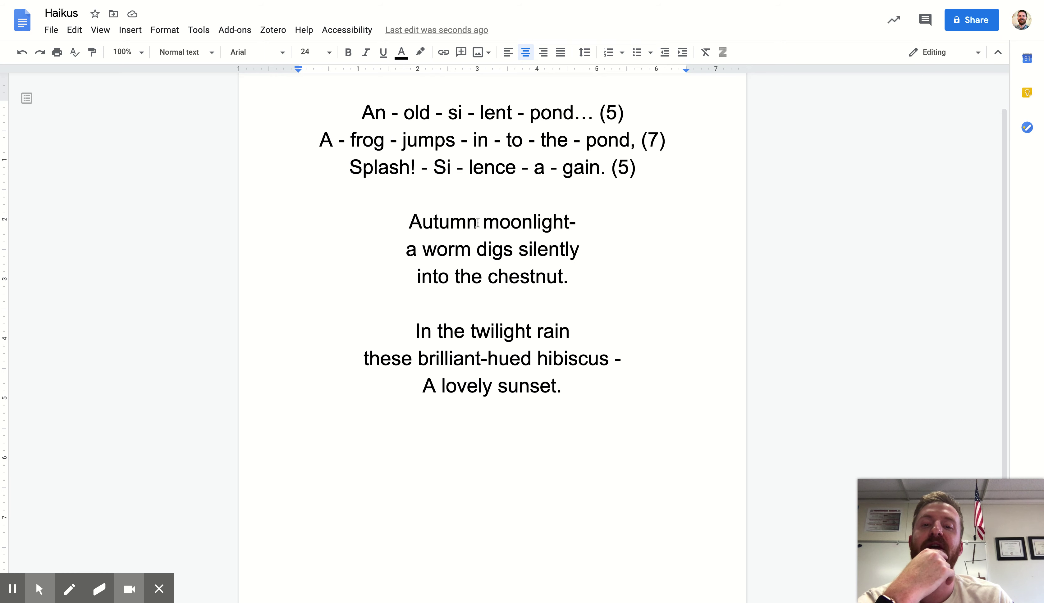
left_click_drag(478, 223, 467, 223)
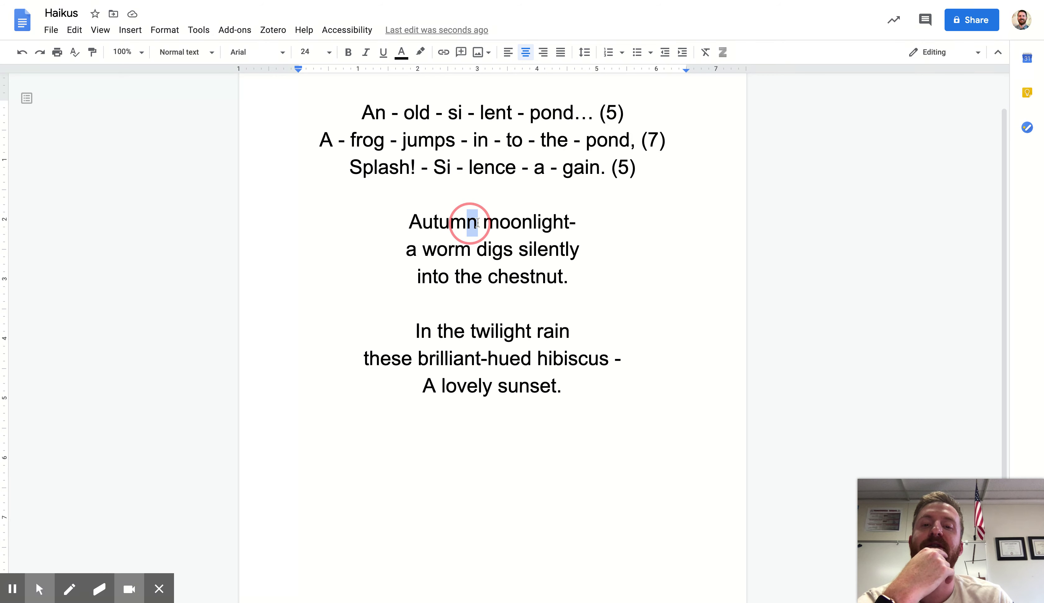
left_click(414, 57)
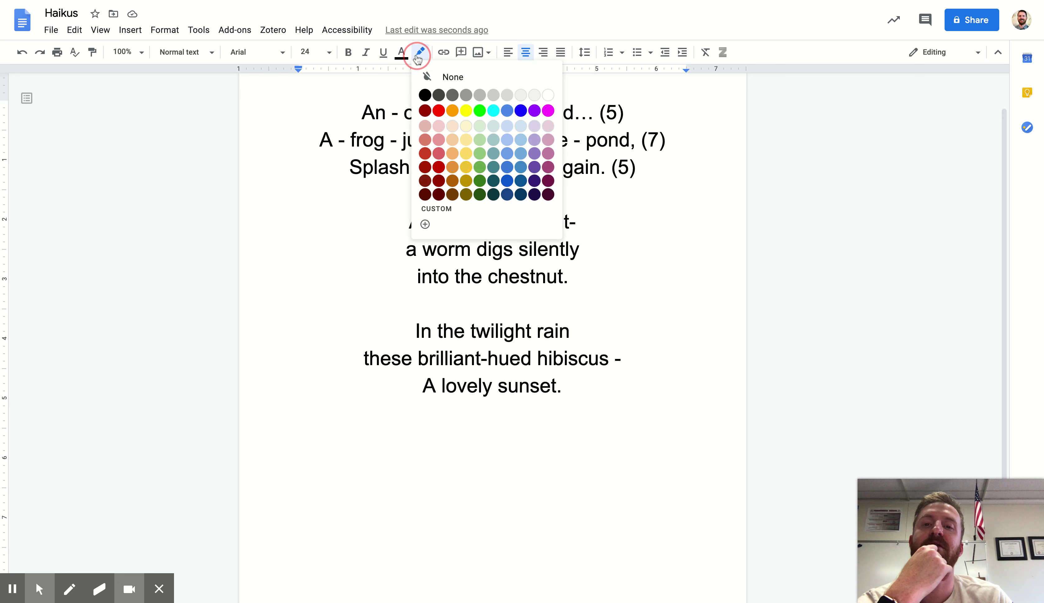
left_click(462, 108)
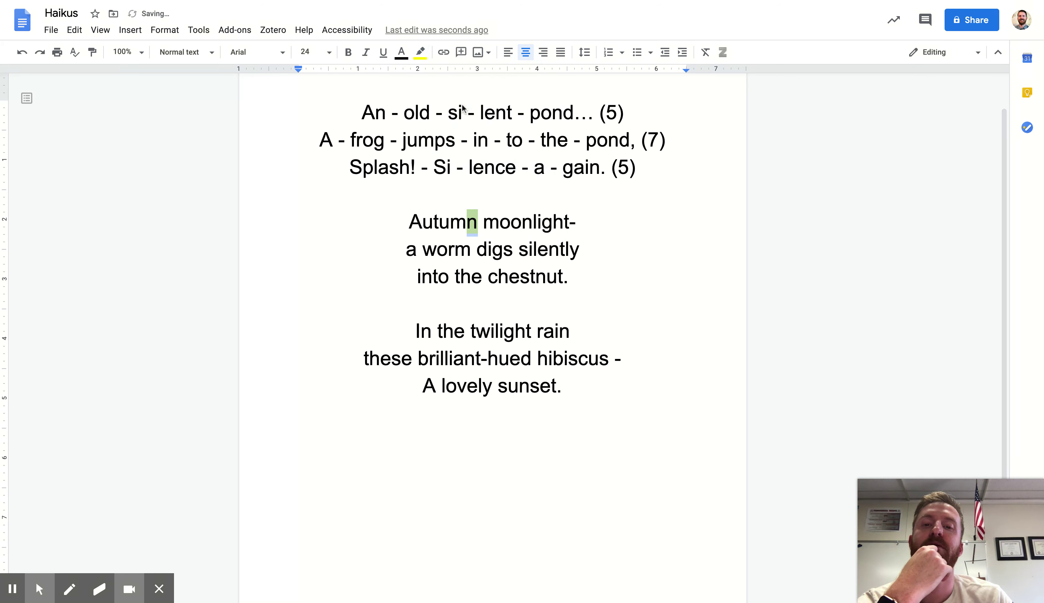
left_click(516, 204)
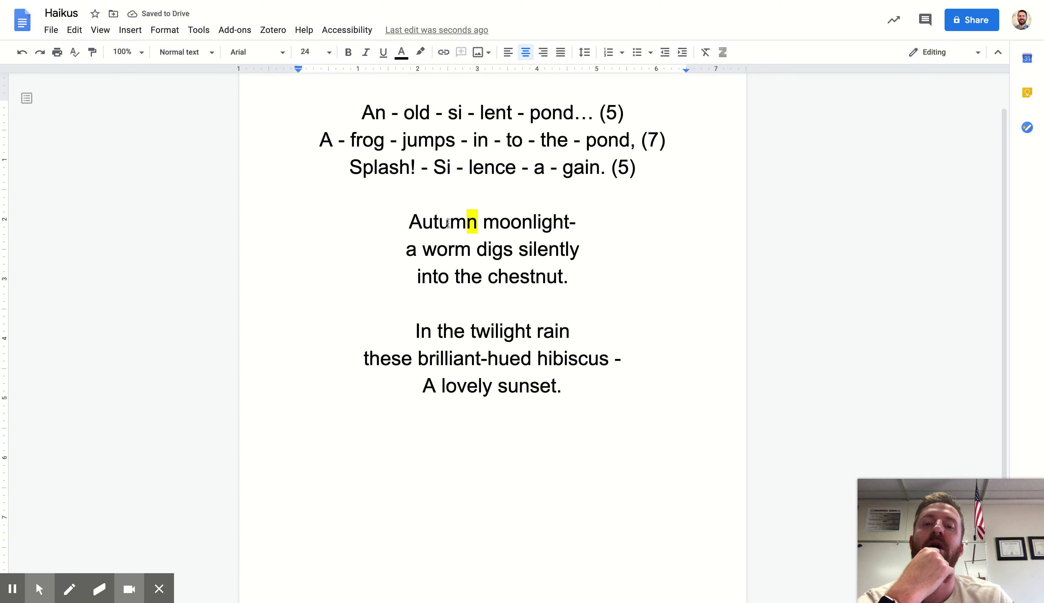
Split "Autumn" into "Au - tumn" and "moonlight" into "moon - light" in the second haiku's opening line
left_click(435, 224)
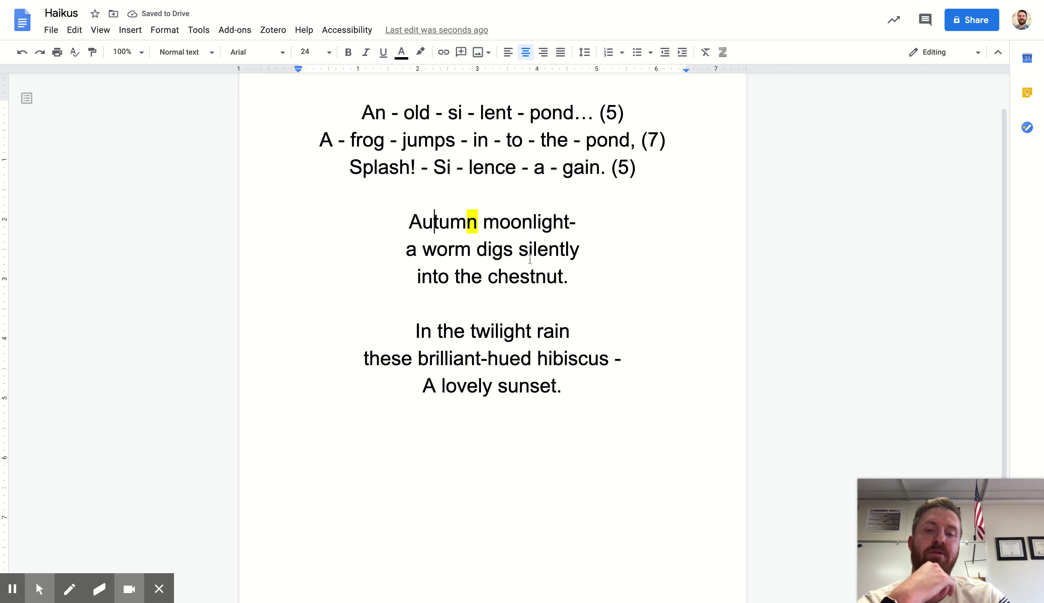
type("-")
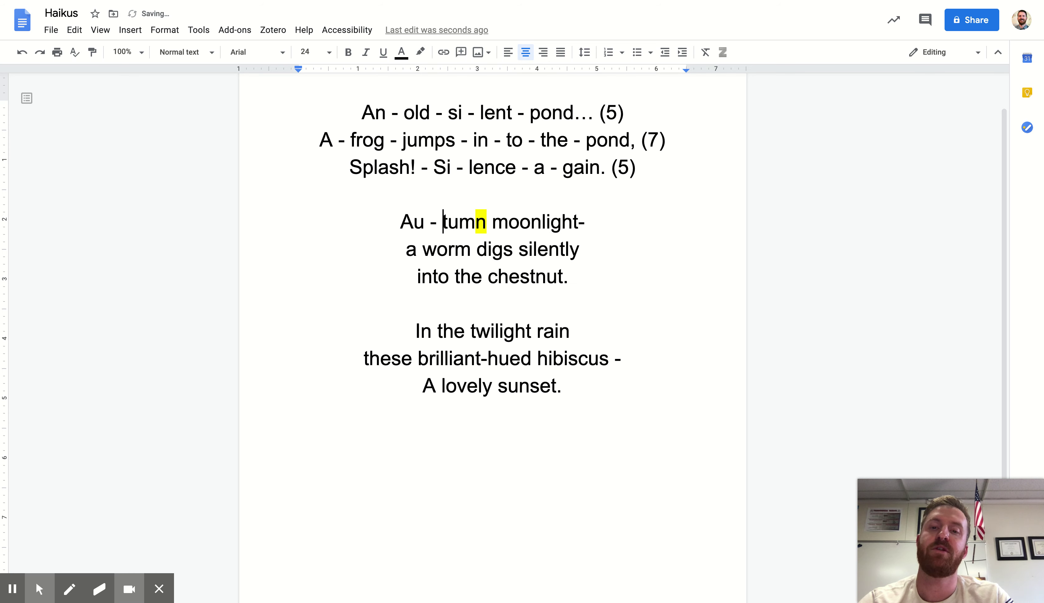
key("Right")
key("Right")
key("Right")
key("Right")
key("Right")
key("Right")
key("Right")
key("Right")
key("Right")
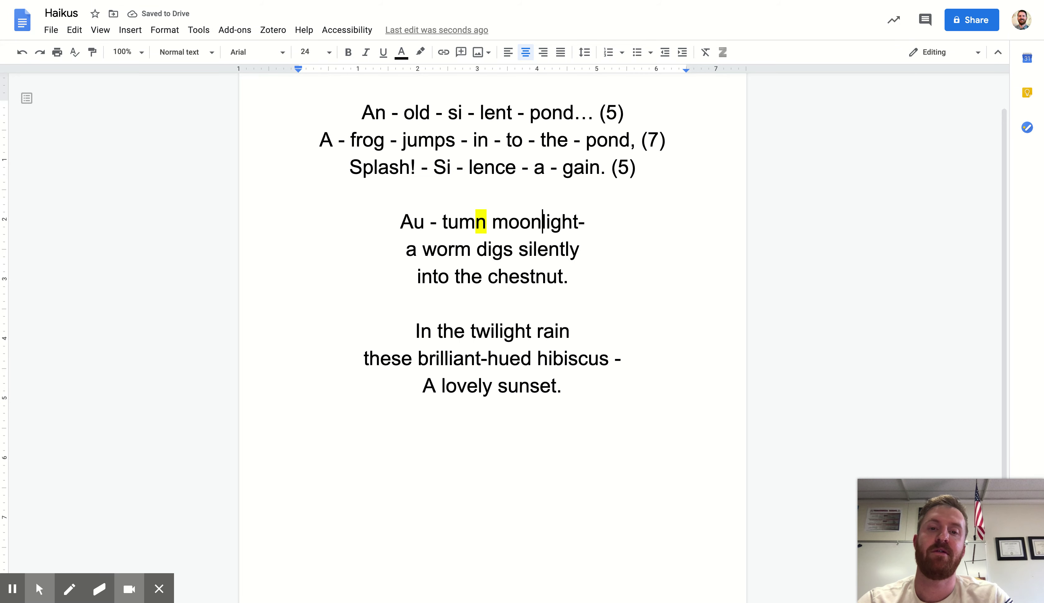
type("-")
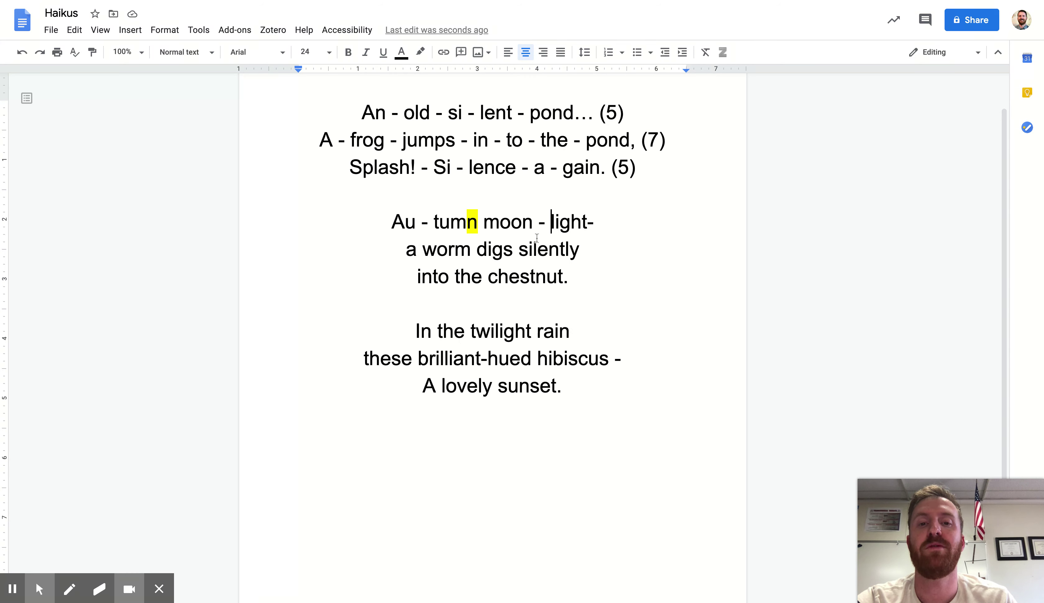
Insert spaced hyphens between "a", "worm" and "digs" in the second haiku's middle line
left_click(420, 251)
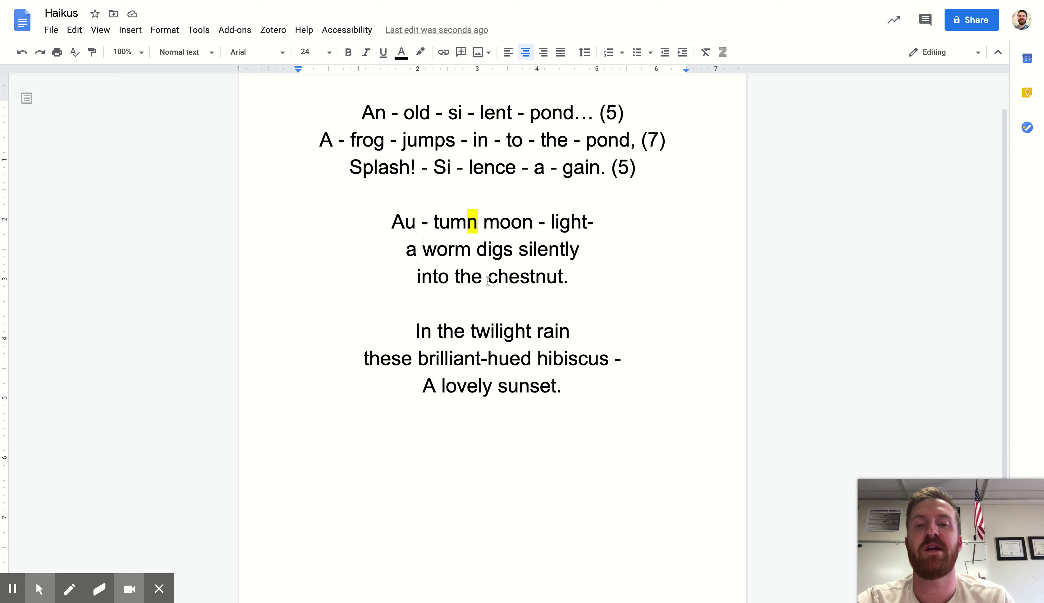
type("-")
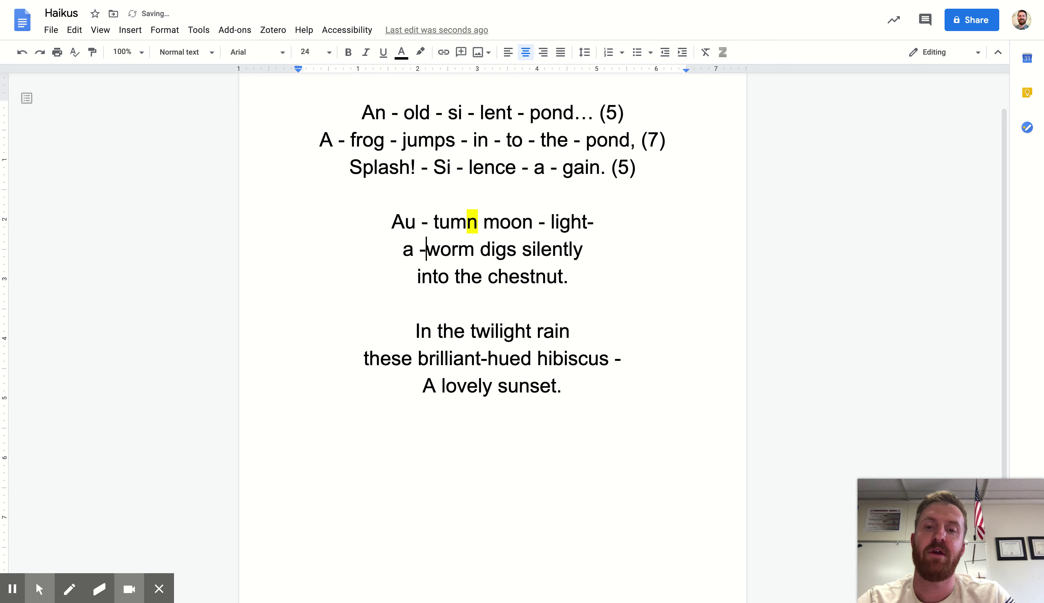
left_click(455, 249)
key("Right")
key("Right")
key("Right")
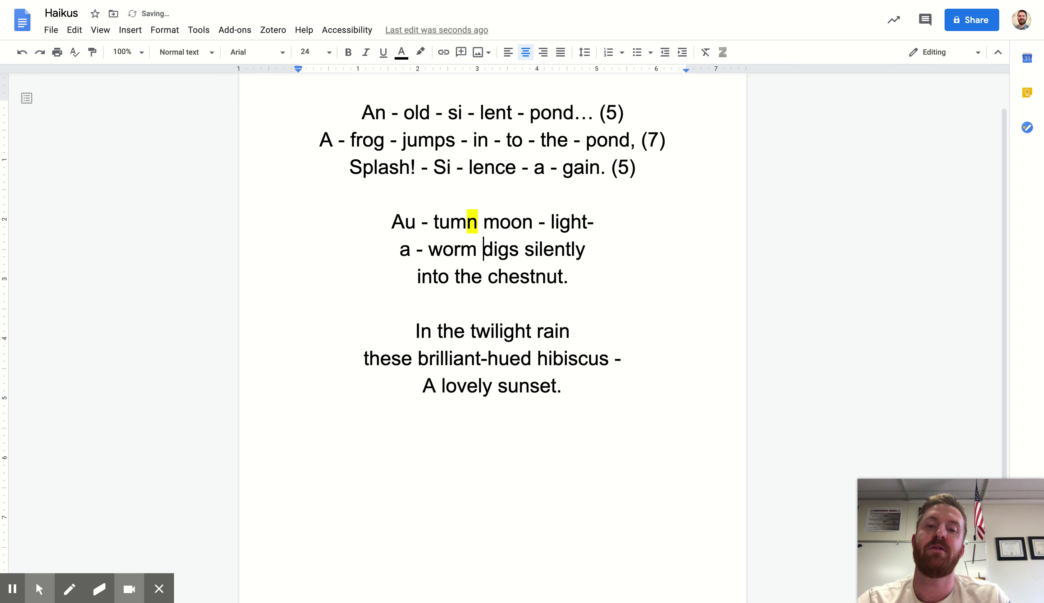
type("-")
key("BackSpace")
key("BackSpace")
type("-")
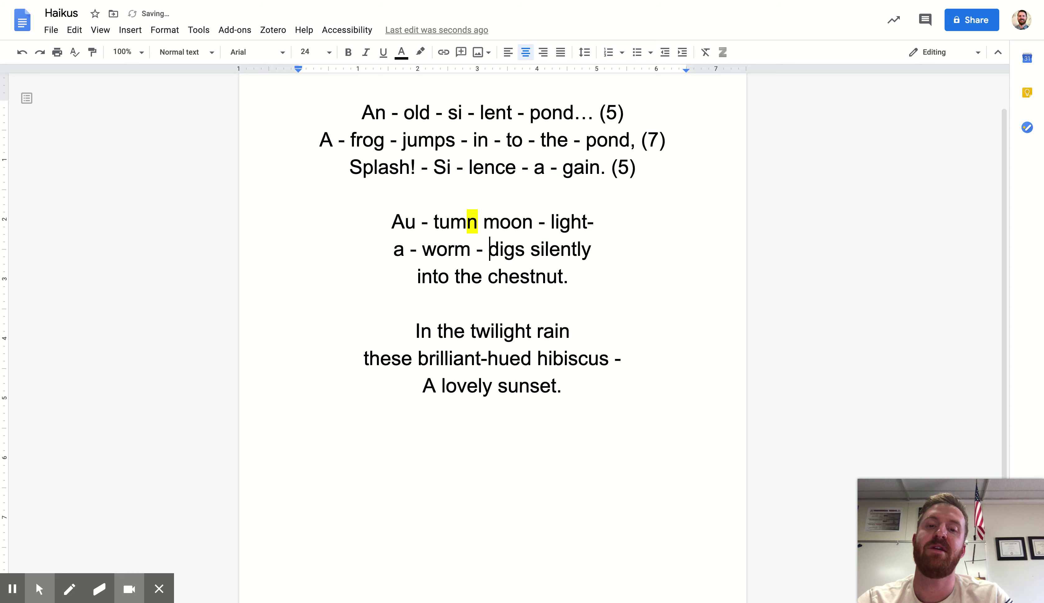
Split "silently" into "si-lent-ly" and separate it from "digs" with a spaced hyphen in the second haiku's middle line
key("Right")
key("Right")
key("Right")
key("Right")
key("Right")
key("Right")
key("Right")
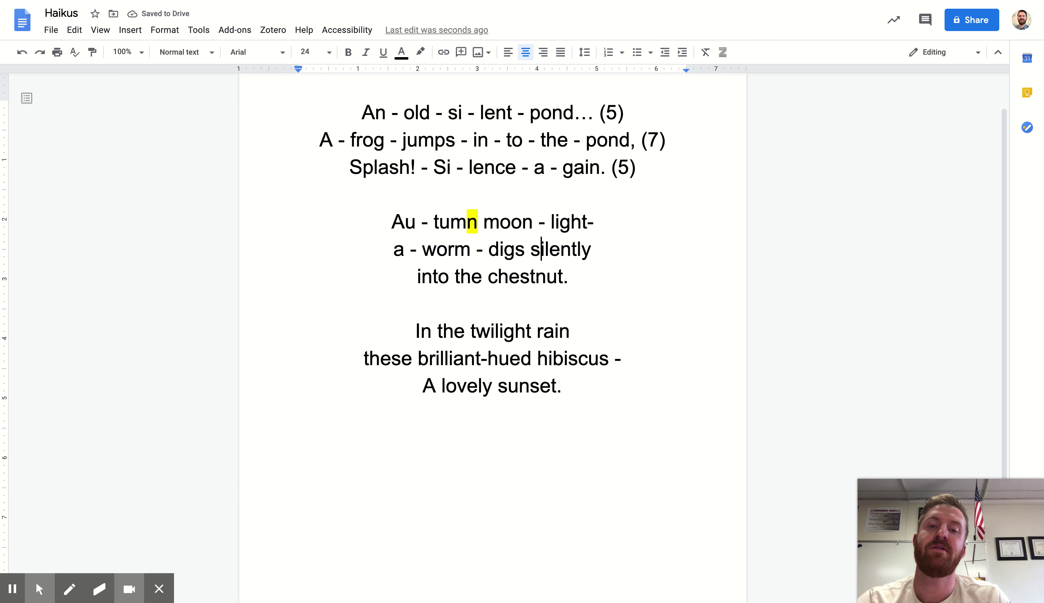
type("-")
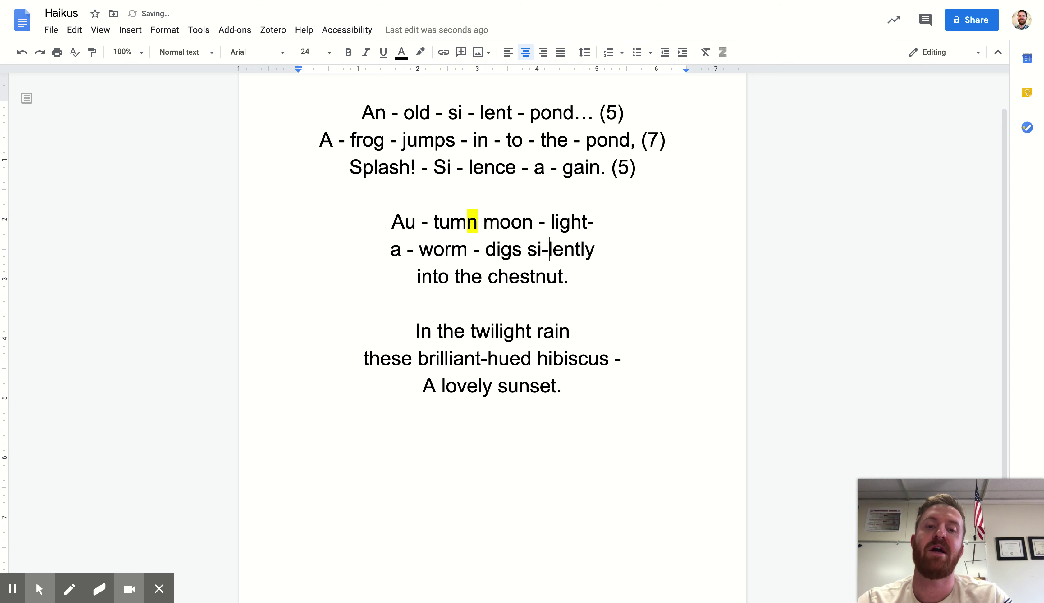
key("Right")
key("Right")
key("Right")
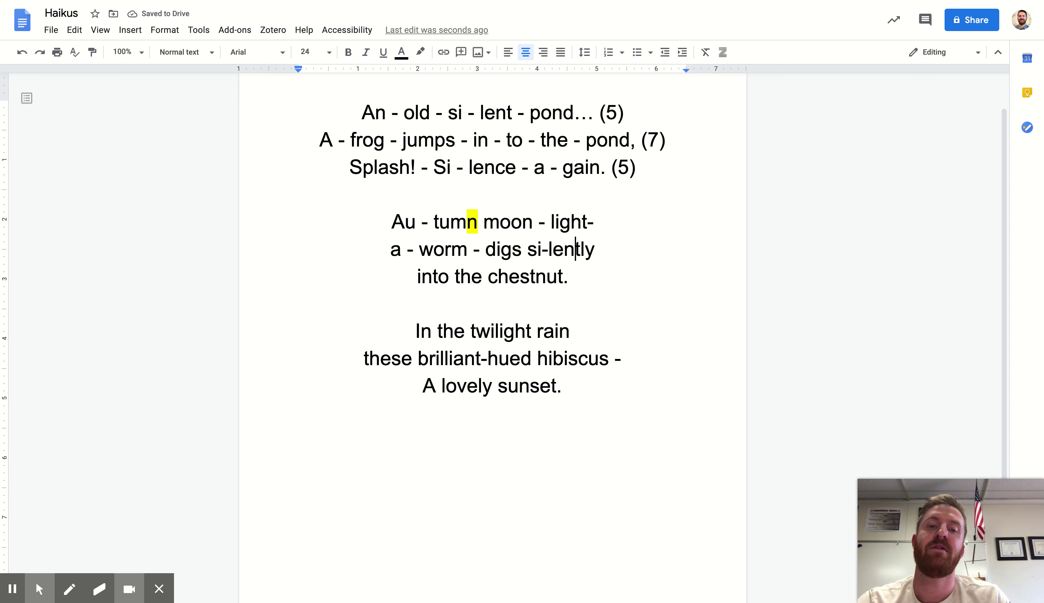
key("Right")
type("-")
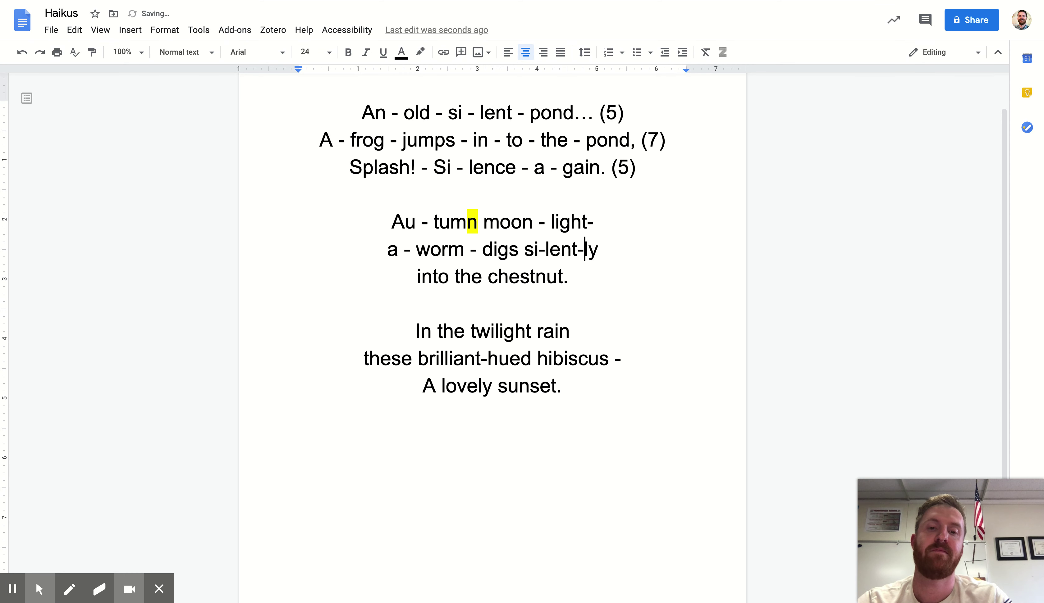
left_click(521, 257)
type("-")
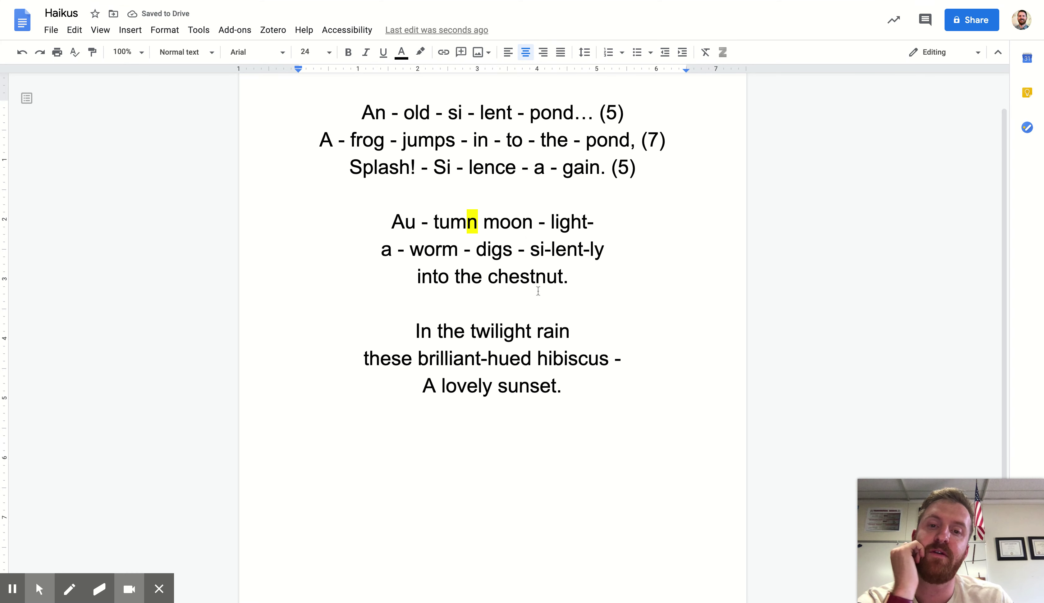
Highlight all three lines of the second haiku in red
left_click(603, 221)
left_click_drag(395, 211, 594, 285)
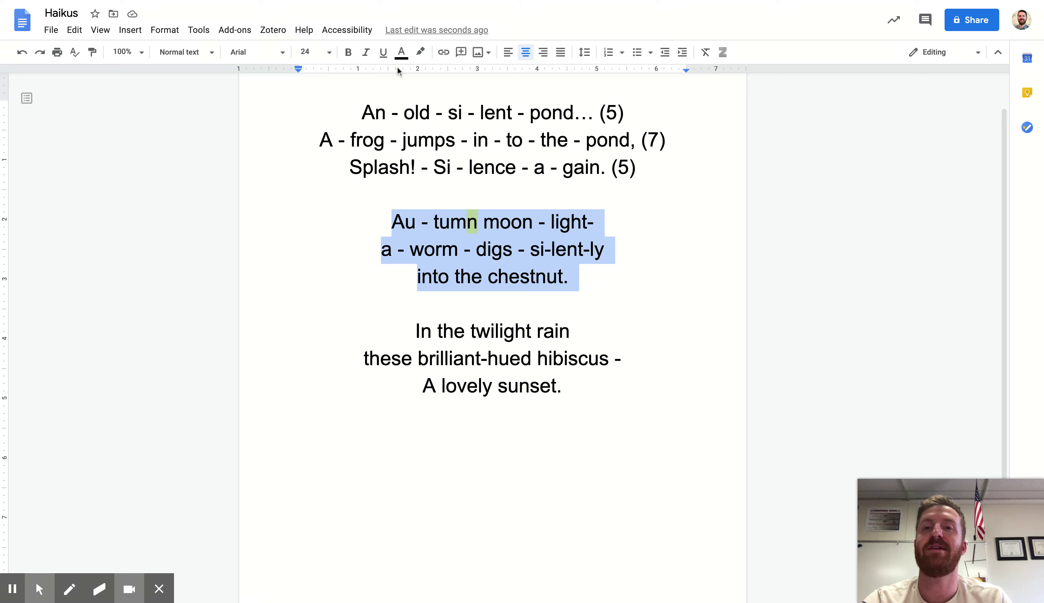
left_click(421, 54)
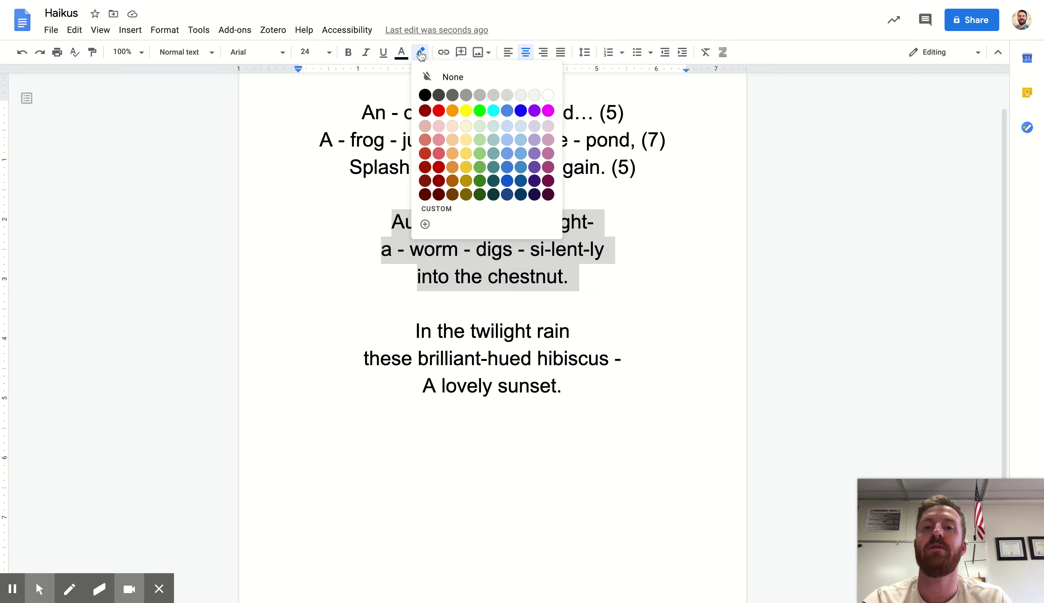
left_click(439, 111)
left_click(556, 254)
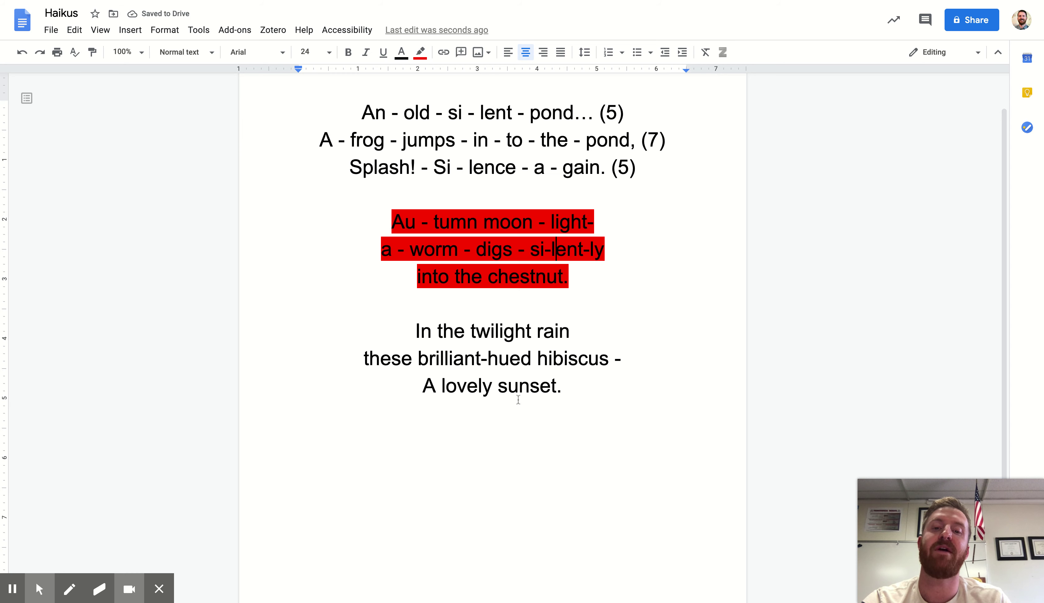
Insert spaced hyphens between "In", "the" and "twilight" in the third haiku's opening line
left_click(578, 330)
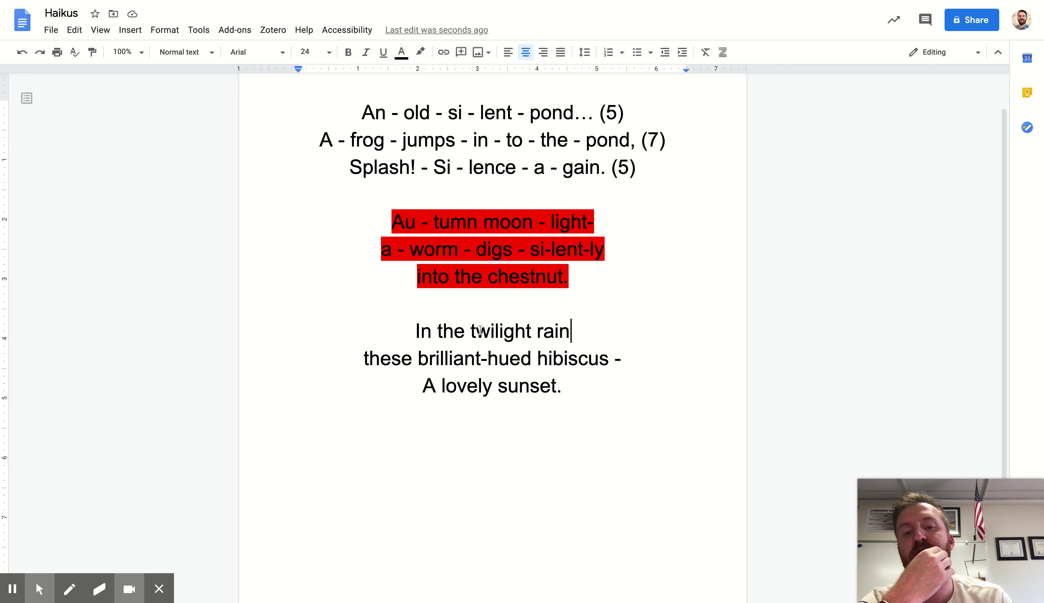
left_click(500, 332)
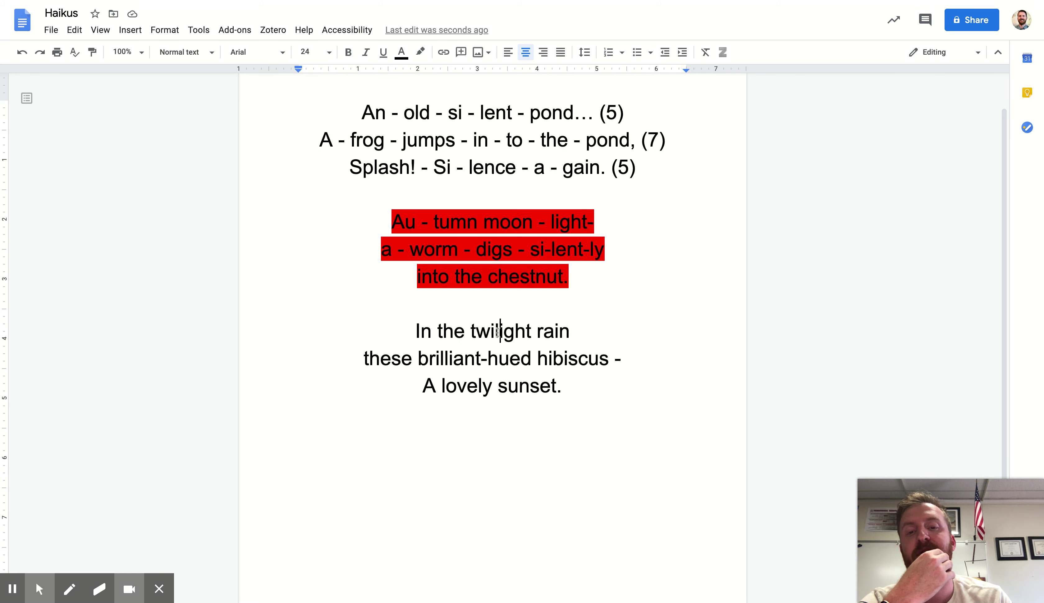
left_click(438, 333)
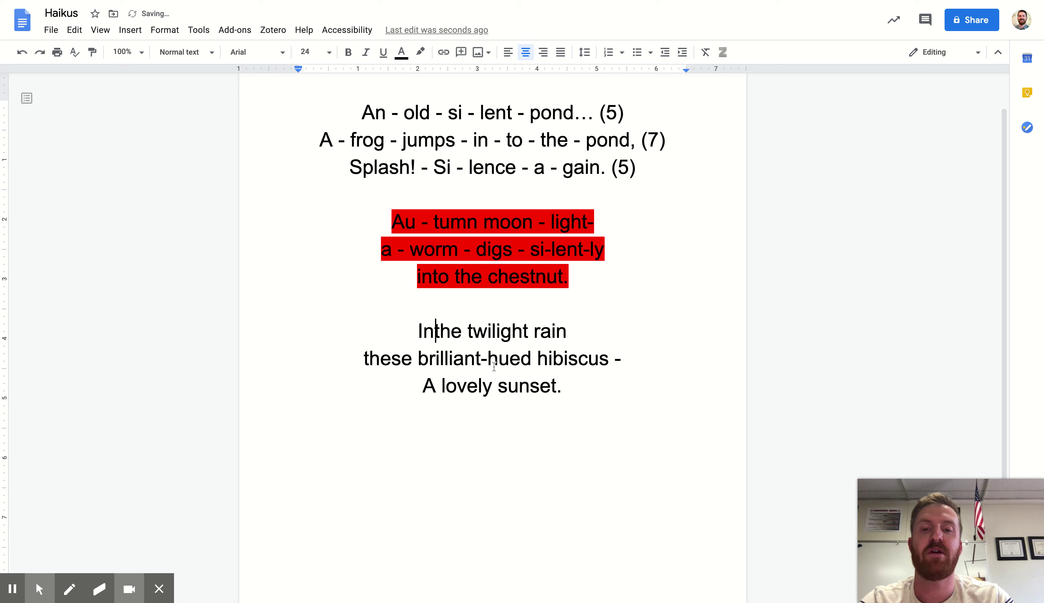
key("BackSpace")
type("-")
key("BackSpace")
key("BackSpace")
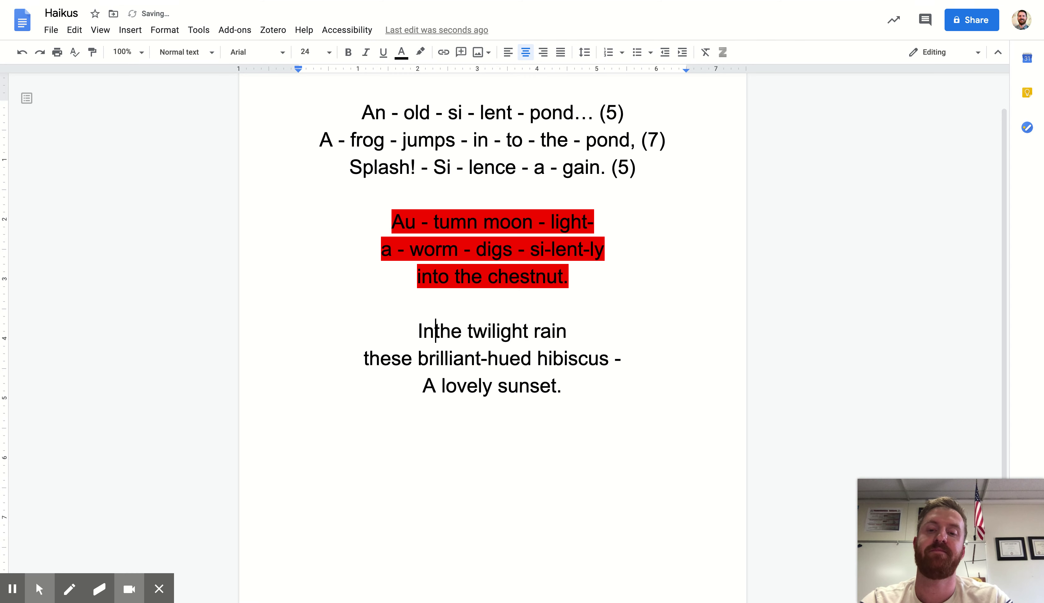
type("-")
key("Right")
key("Right")
key("Right")
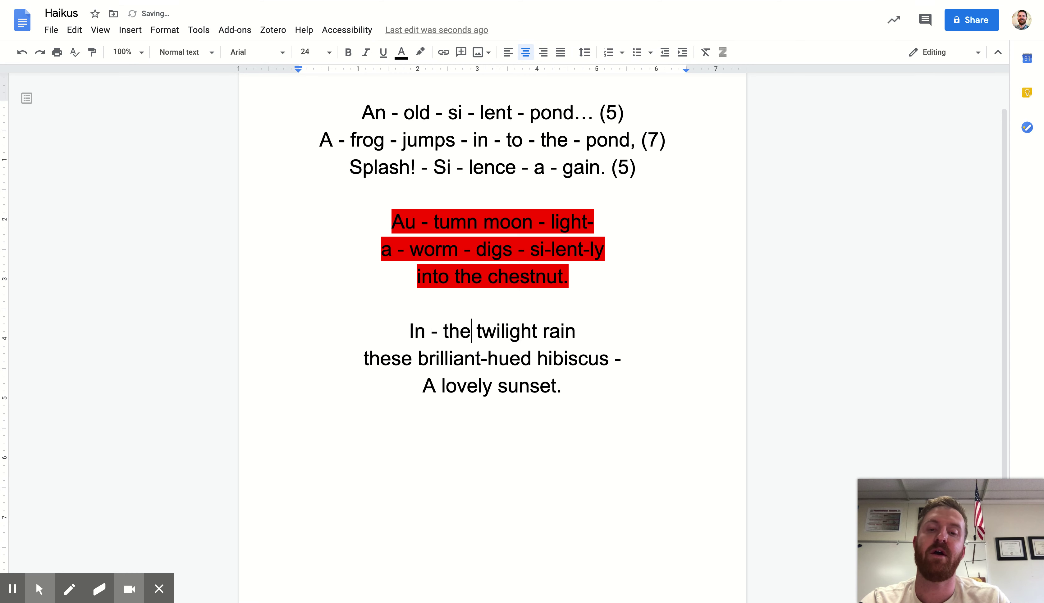
type("-")
Split "twilight" into "twi - light" and separate it from "rain" with a spaced hyphen in the third haiku's opening line
key("Right")
key("Right")
key("Right")
key("Right")
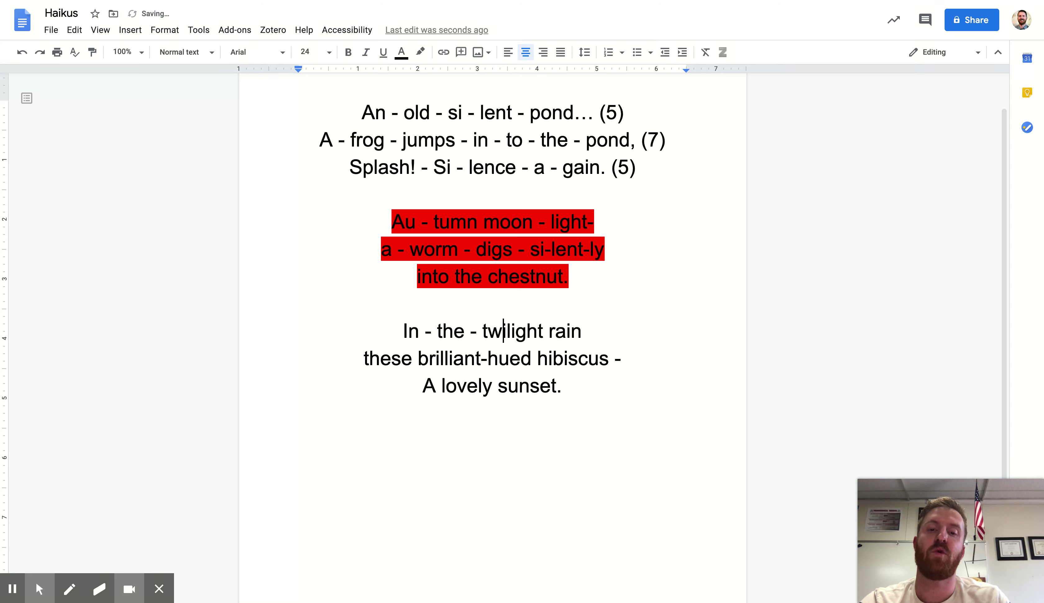
type("-")
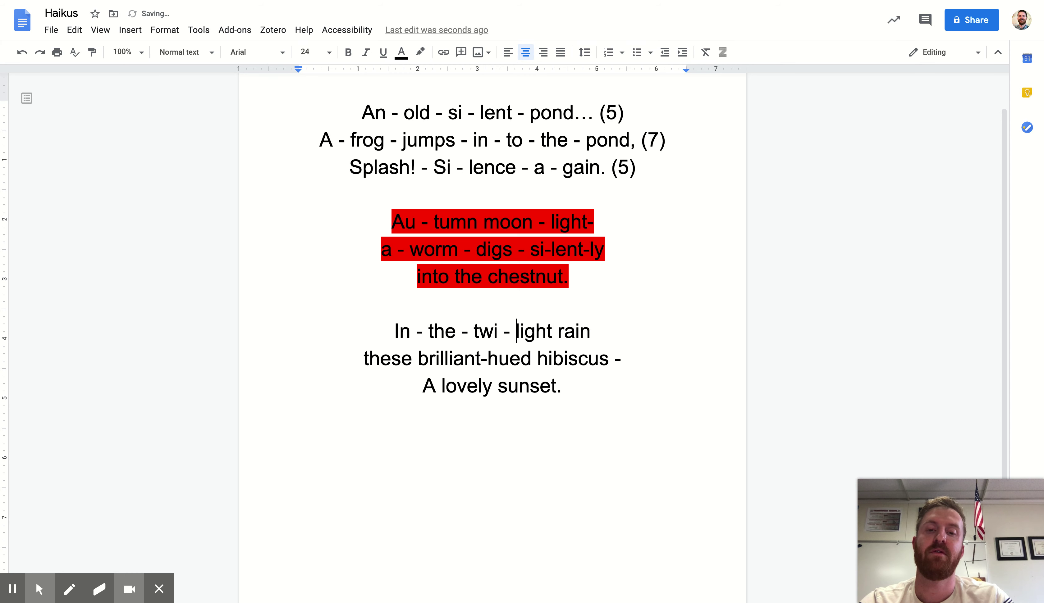
key("Right")
type("-")
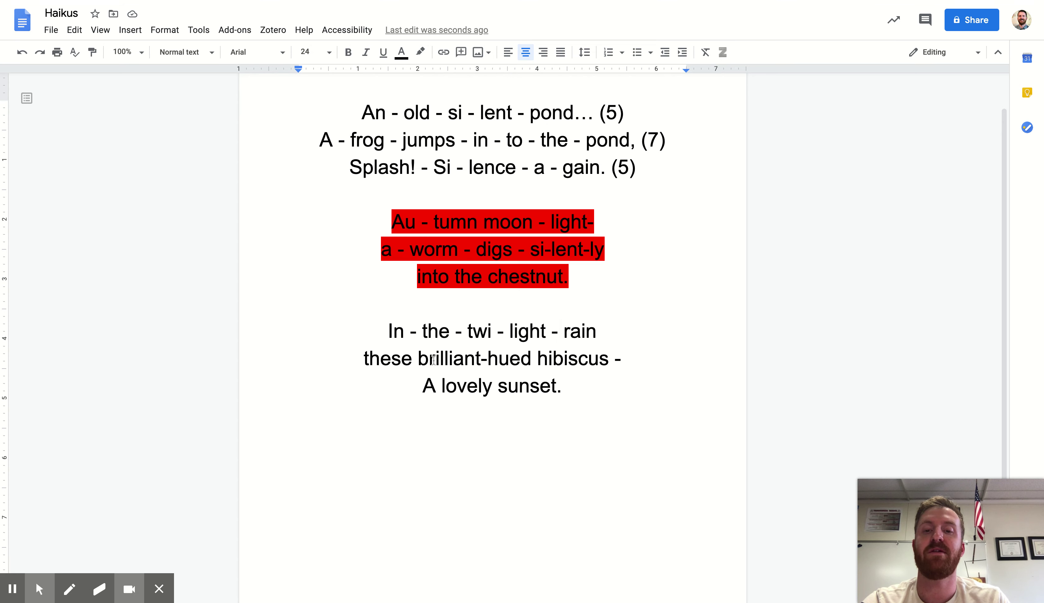
Add a spaced hyphen after "these" and split "brilliant" into "brill-iant" in the third haiku's middle line
left_click(416, 359)
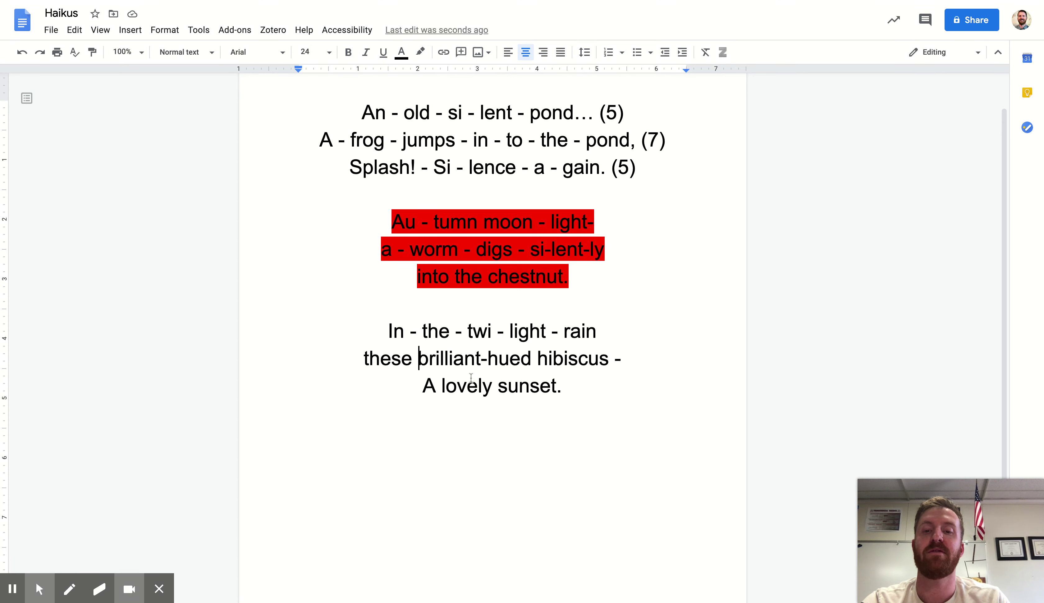
type("-")
key("Right")
key("Right")
key("Right")
key("Right")
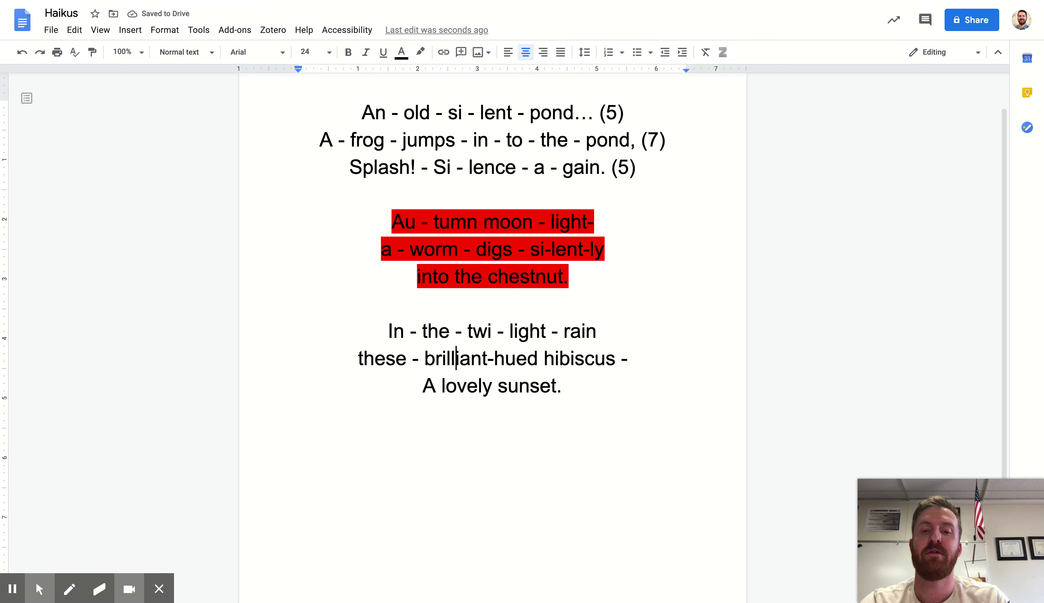
type("-")
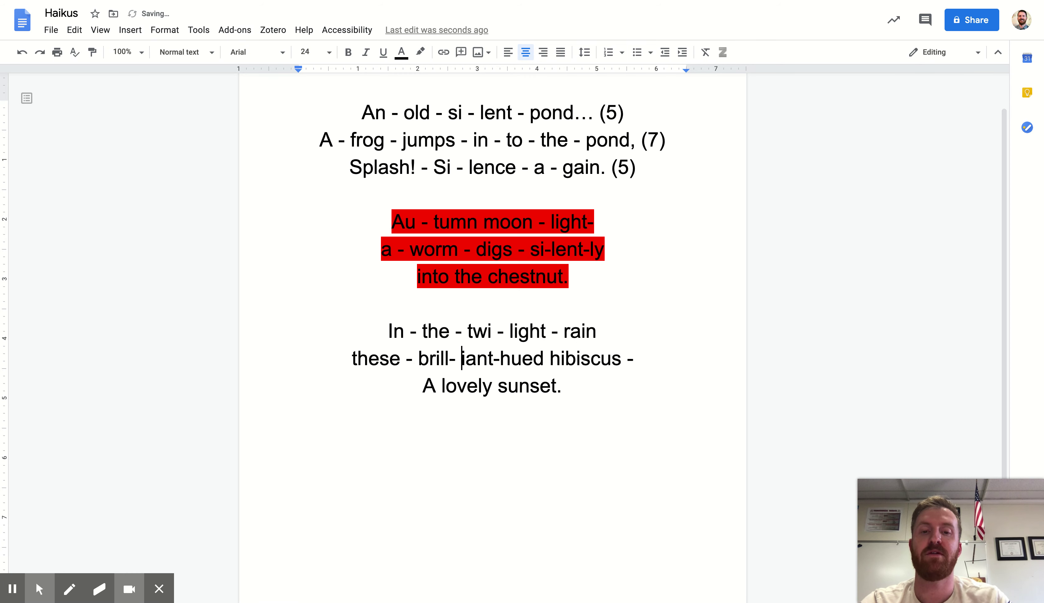
key("BackSpace")
Check the syllable breaks across "brill-iant-hued" in the third haiku's middle line
key("Right")
key("Right")
key("Right")
key("Right")
key("Right")
key("Right")
key("Right")
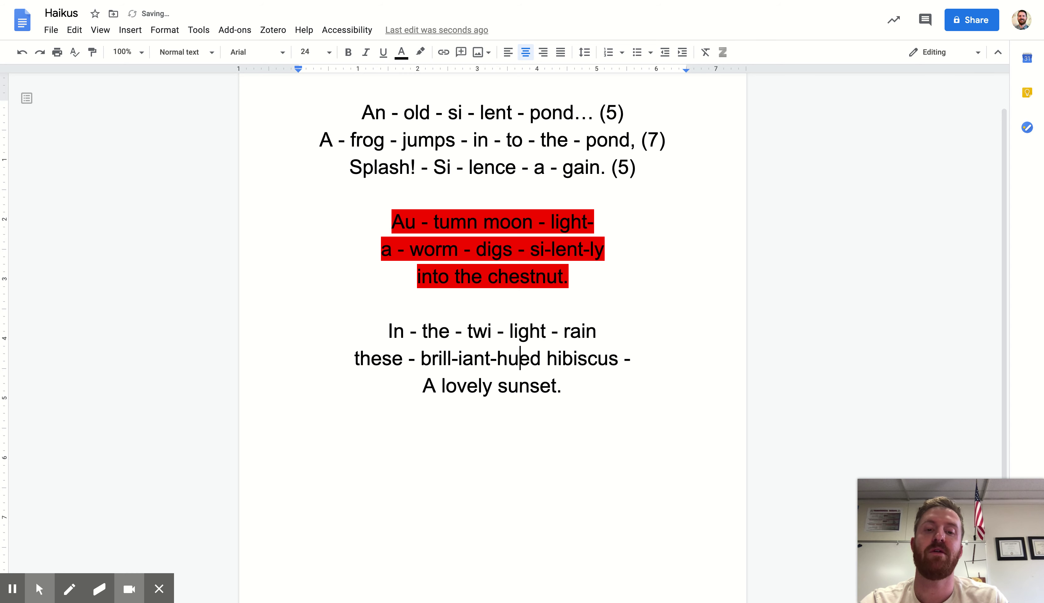
key("Right")
key("Right")
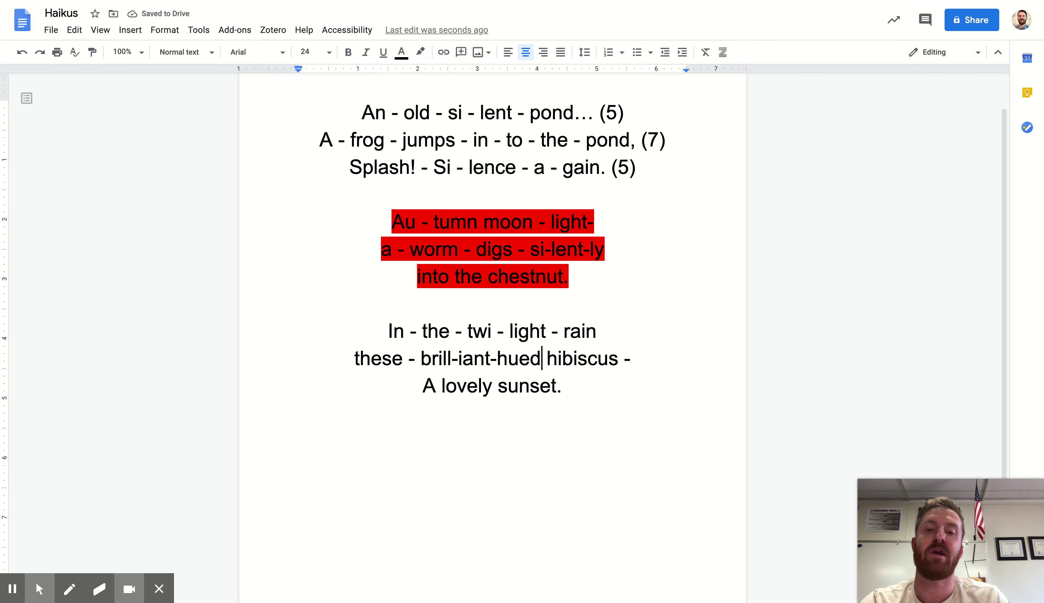
key("Left")
key("Left")
key("Left")
key("Left")
key("Left")
key("Left")
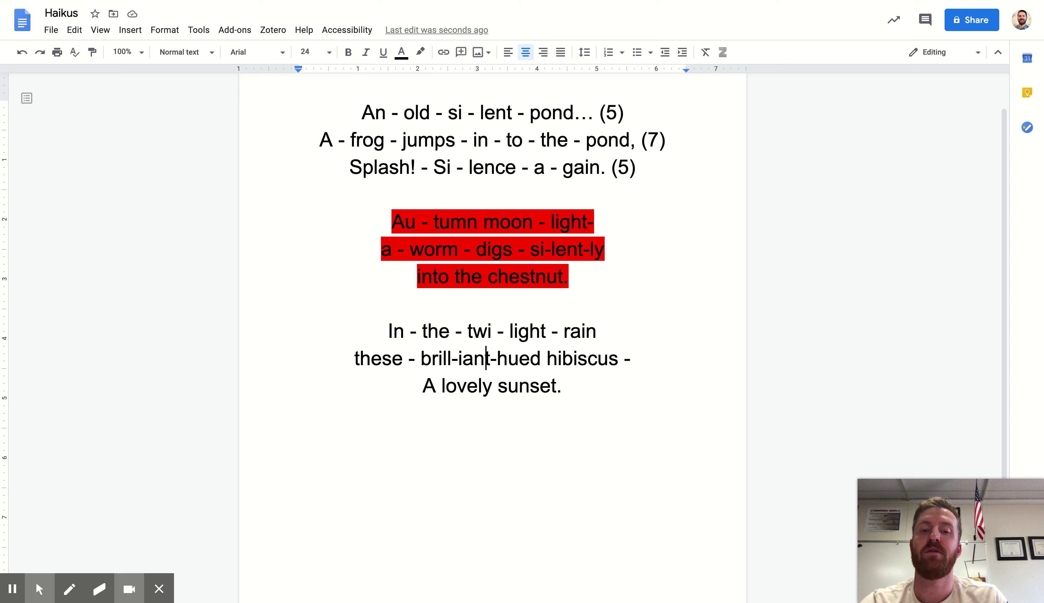
Split "hibiscus" into "hi-bis-cus" in the third haiku's middle line
key("Right")
key("Right")
key("Right")
key("Right")
key("Right")
key("Right")
key("Right")
key("Right")
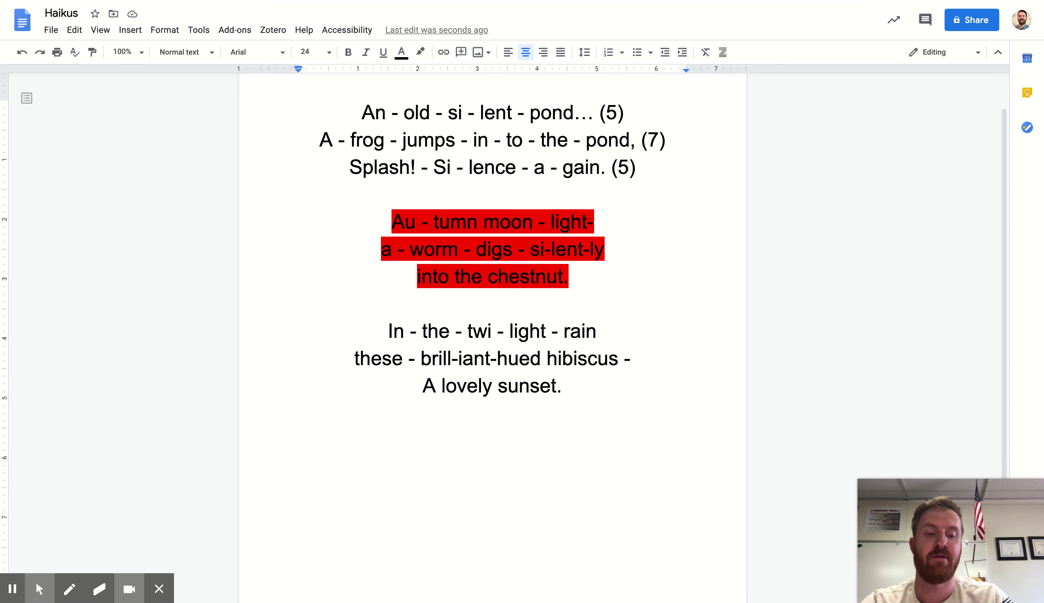
key("Right")
type("-")
key("Right")
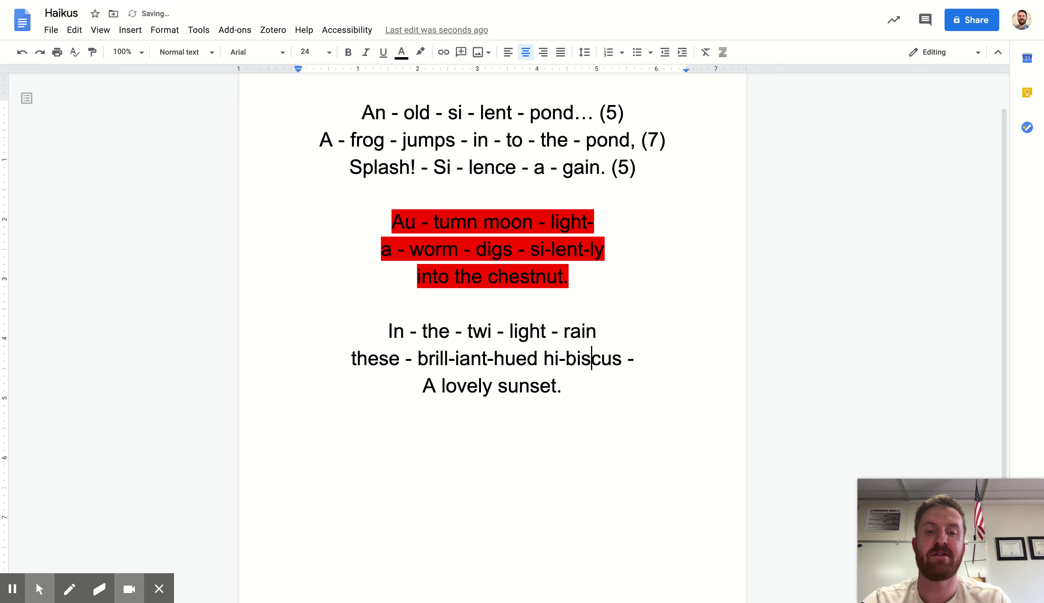
type("-")
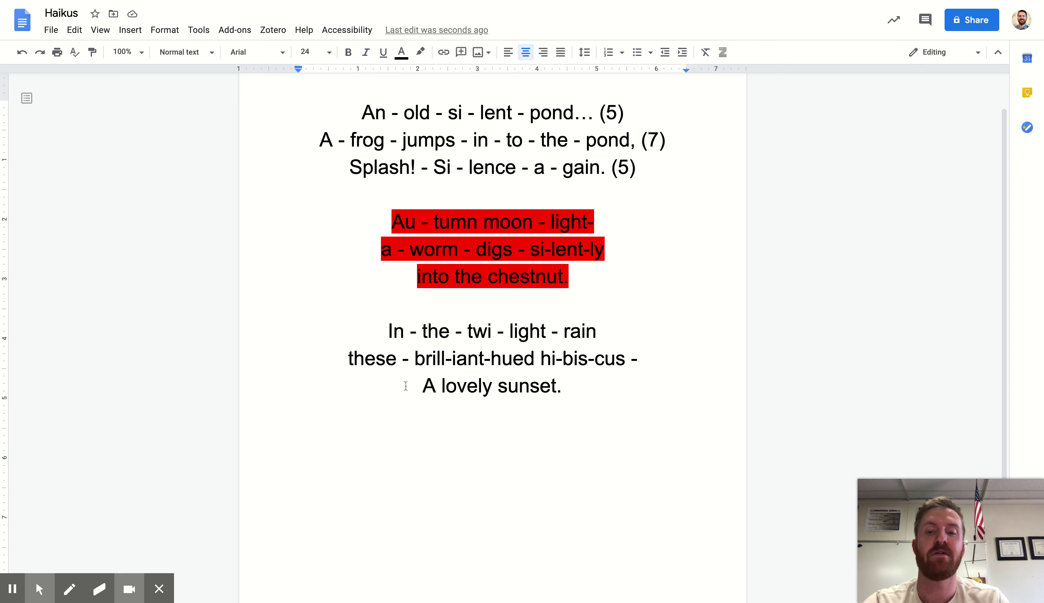
Add a spaced hyphen after "A" and split "lovely" into "love-ly" in the third haiku's last line
left_click(441, 387)
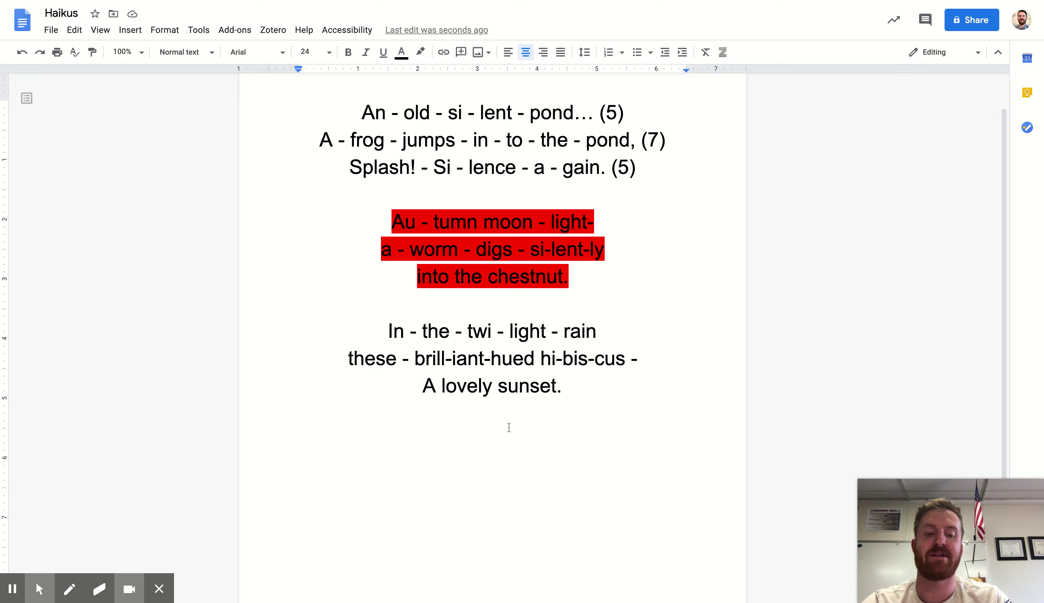
type("-")
key("Right")
key("Right")
key("Right")
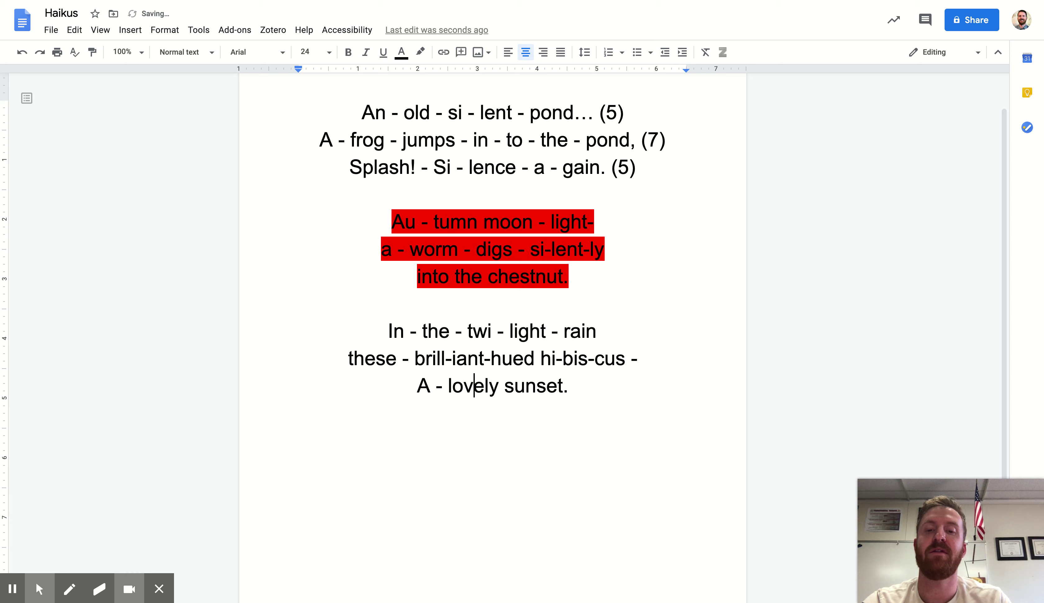
key("Right")
type("-")
key("Right")
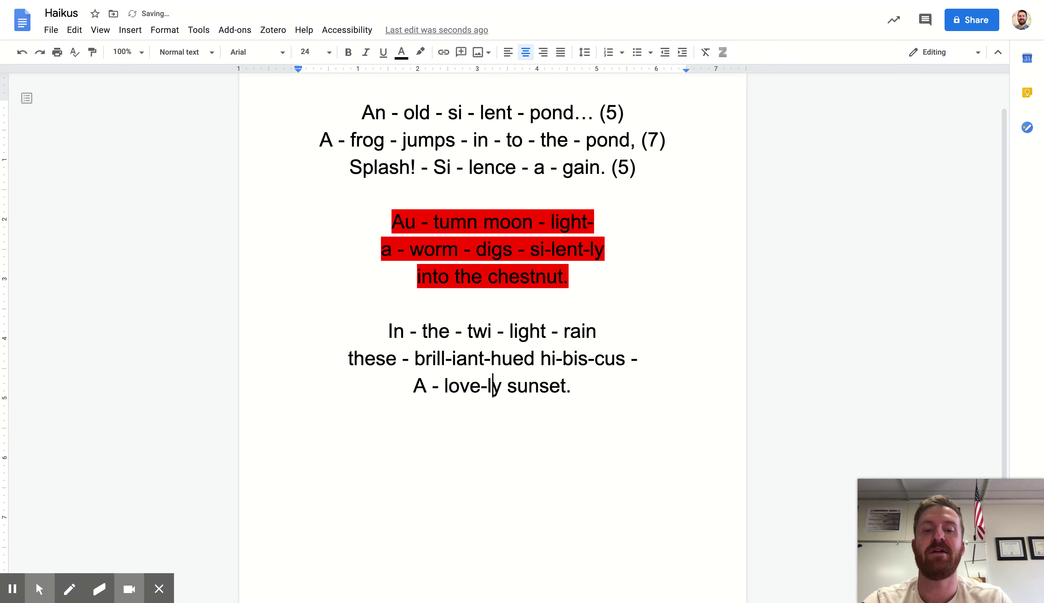
Add a hyphen after "love-ly" and split "sunset" into "sun-set" in the third haiku's last line
key("Right")
key("Right")
key("Left")
key("Left")
key("Left")
key("Left")
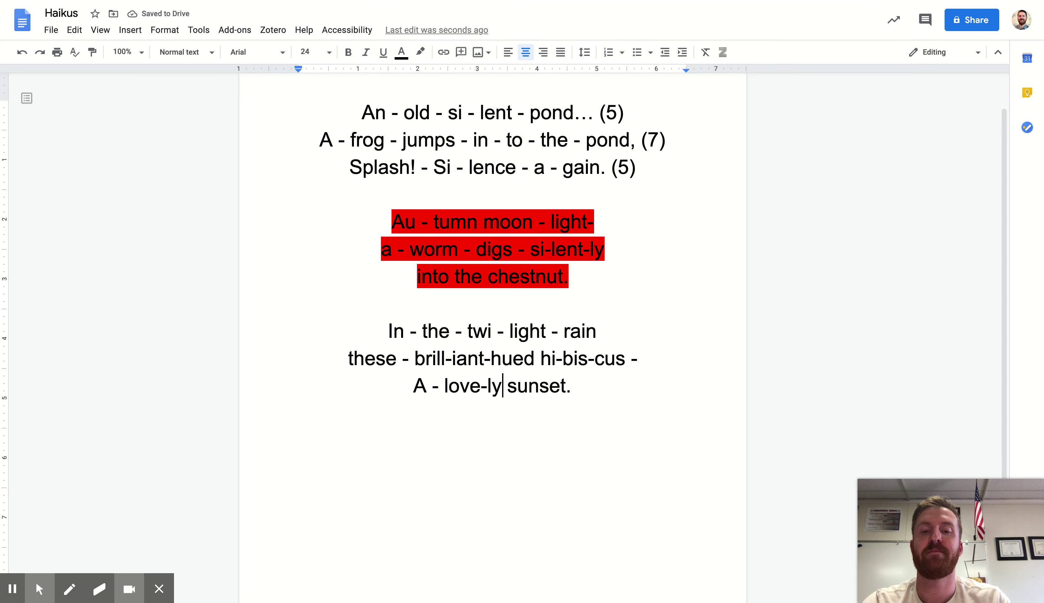
type("-")
key("Right")
key("Right")
key("Right")
key("Right")
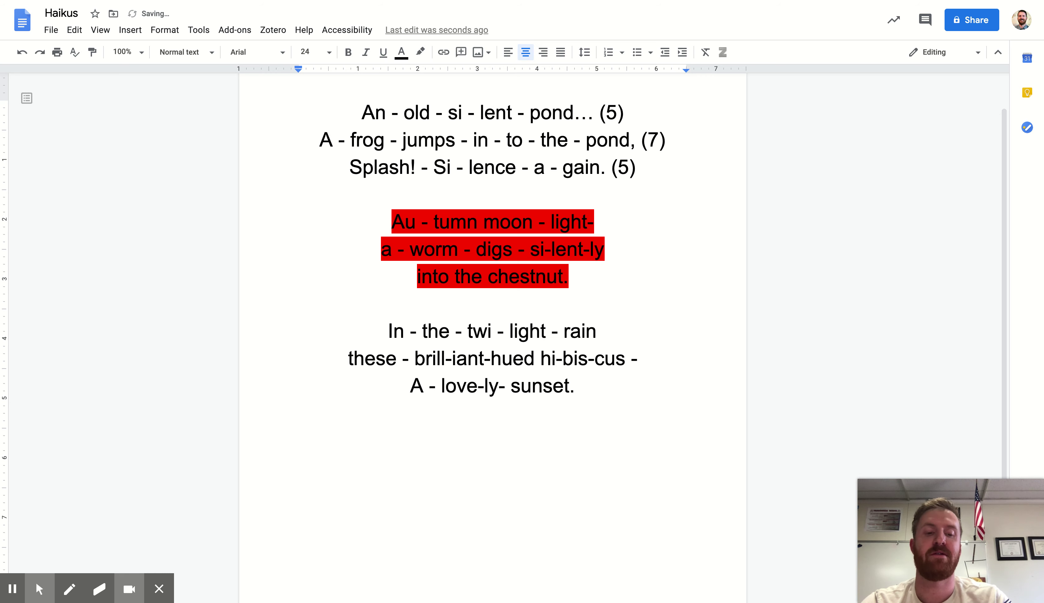
type("-")
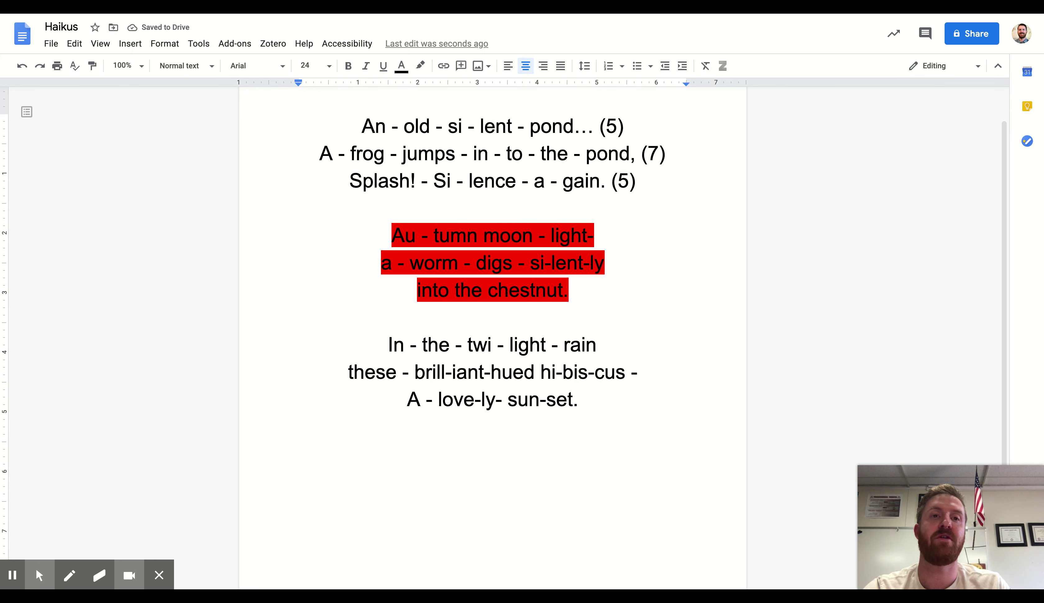
scroll(600, 362, "up", 1)
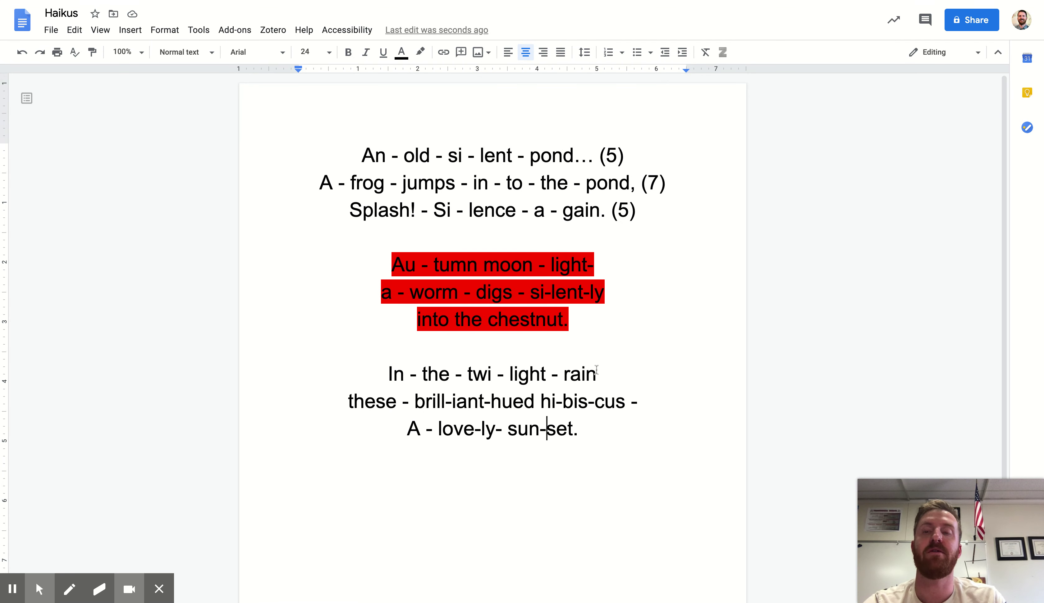